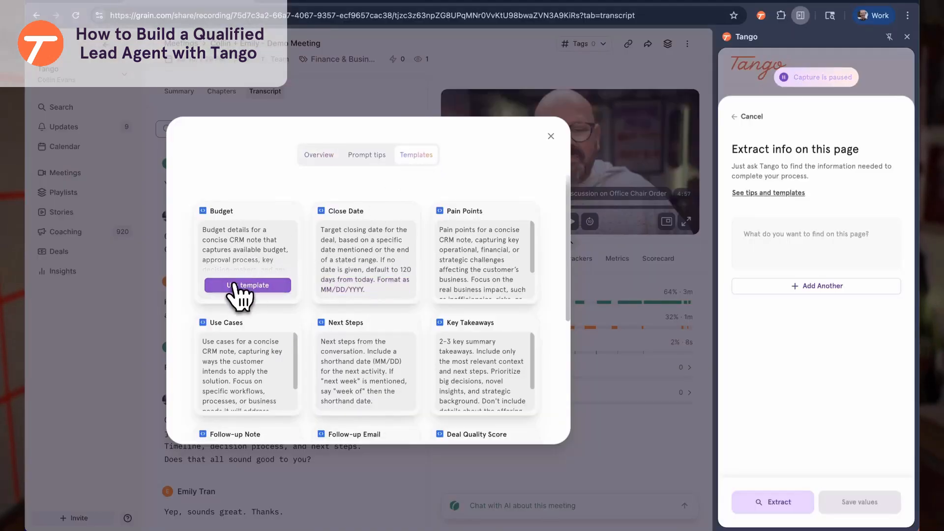
Add the Next Steps and Handoff Notes templates to Tango's extraction list
scroll(380, 227, "down", 3)
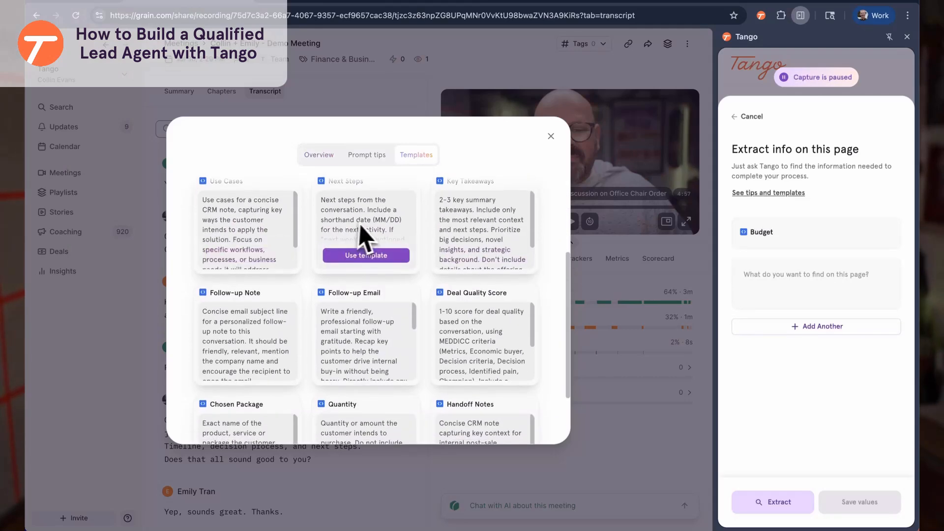
scroll(357, 275, "up", 1)
left_click(364, 314)
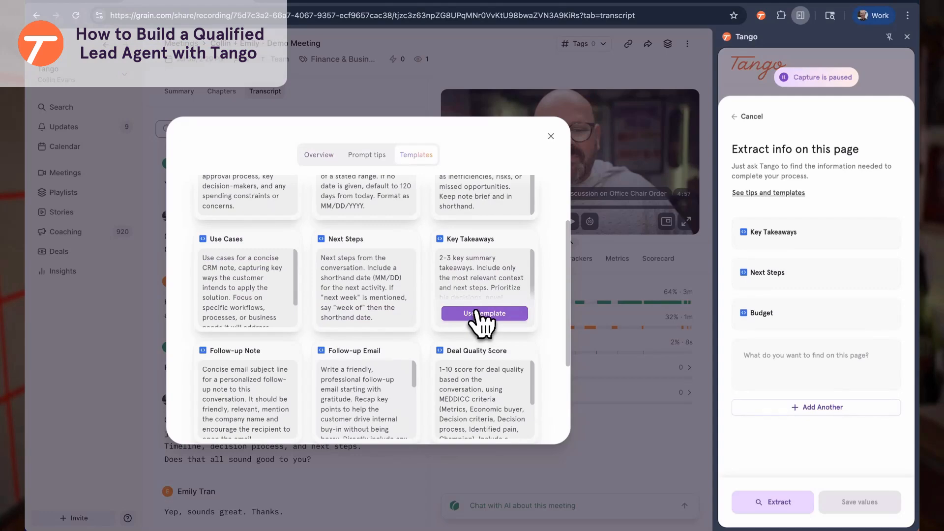
scroll(480, 322, "down", 2)
scroll(257, 363, "down", 1)
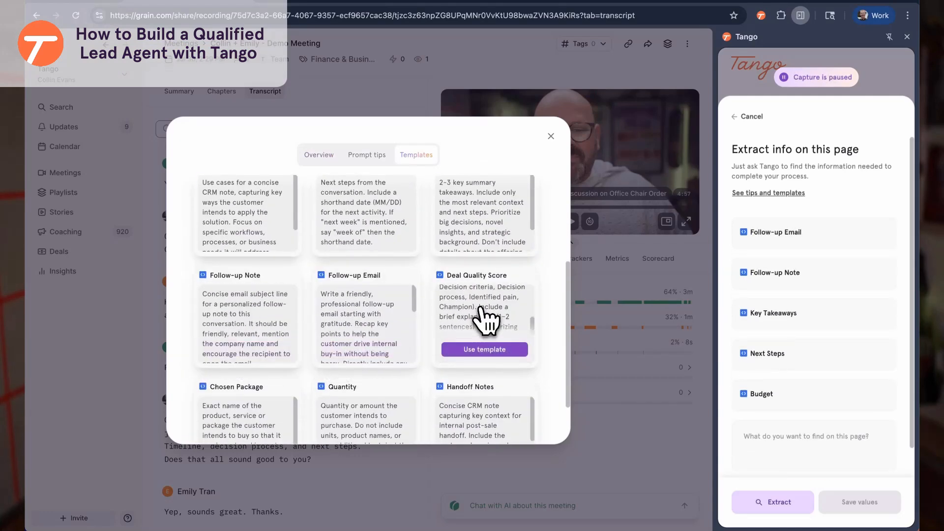
scroll(485, 319, "down", 2)
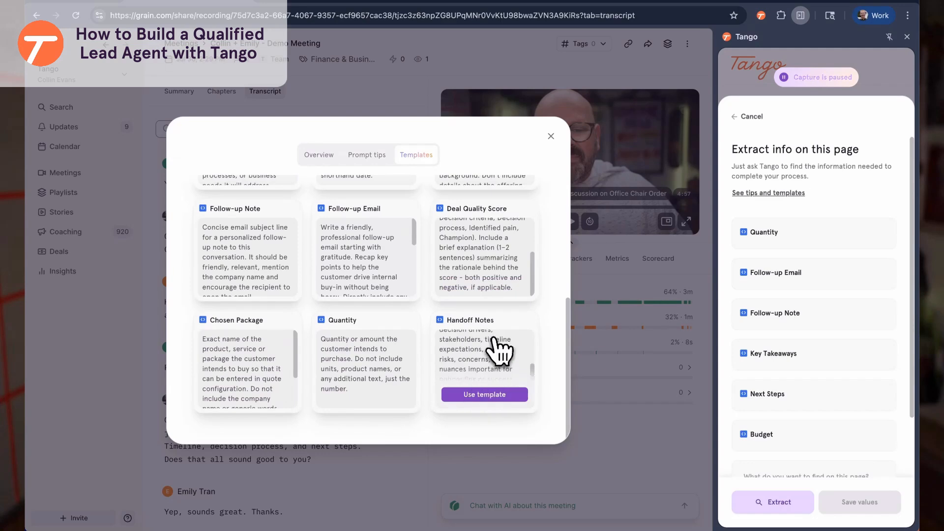
left_click(485, 394)
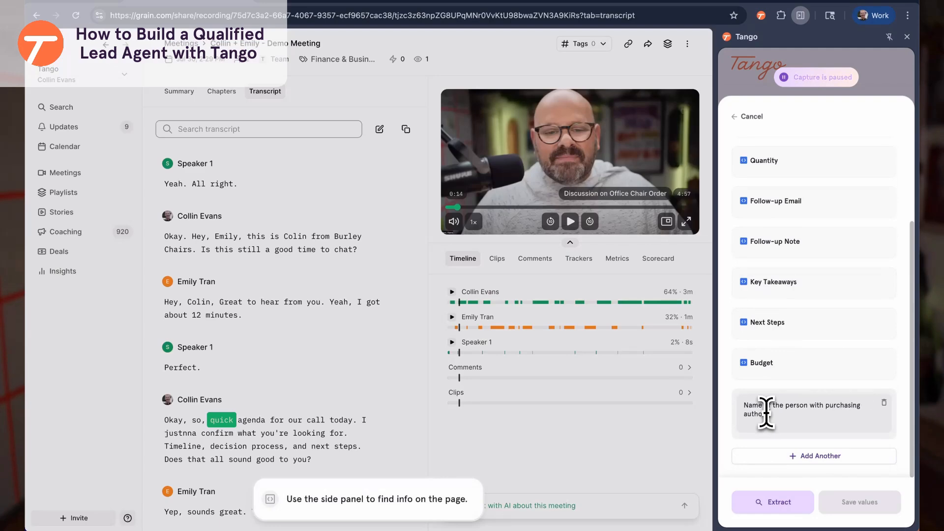
Save the purchasing-authority, customer-name and total-proposed-value fields, then begin a deal-name prompt
left_click(775, 457)
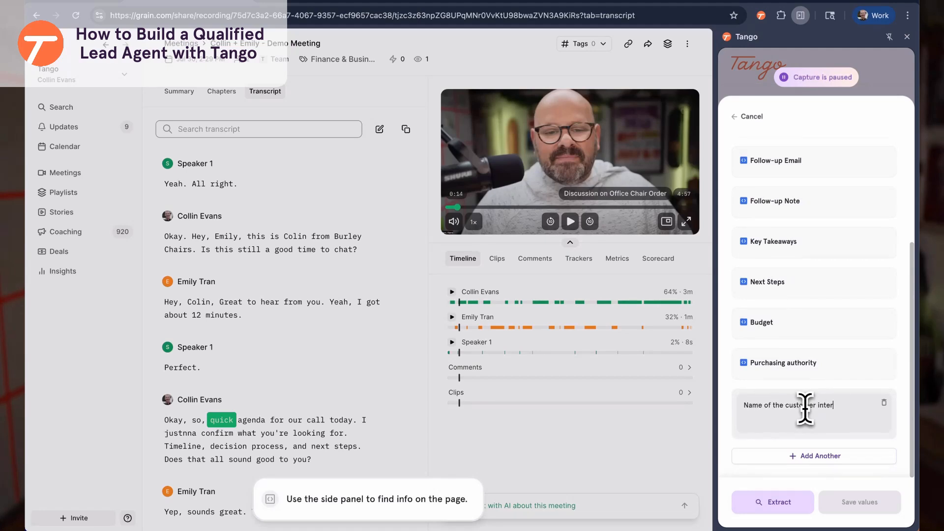
left_click(798, 456)
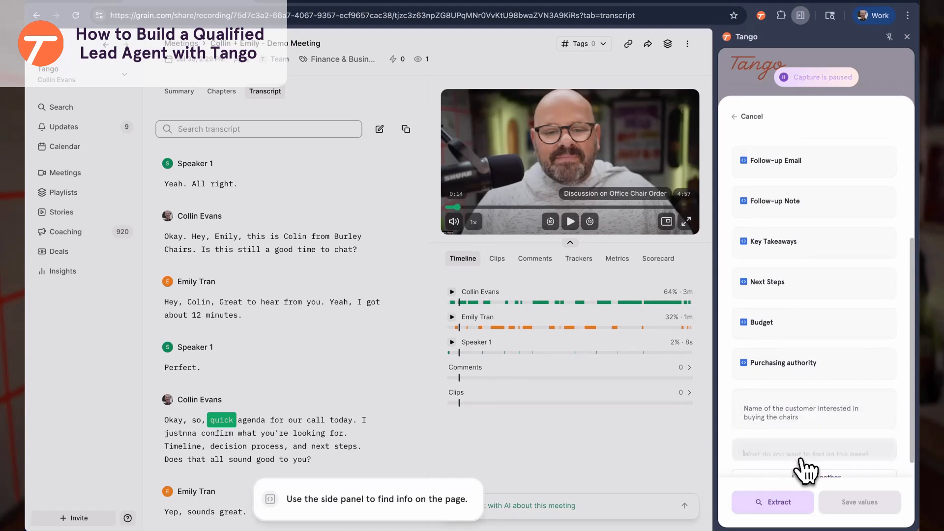
type("Total proposed valu of teh")
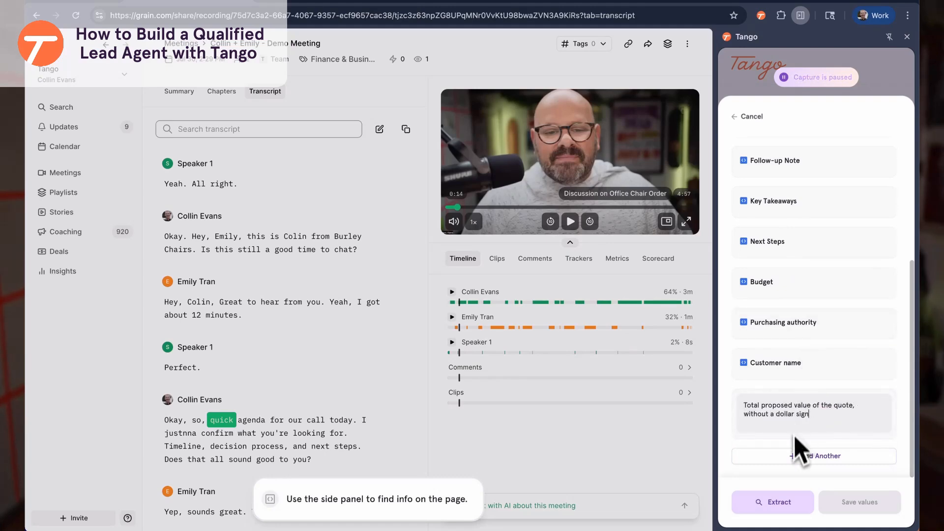
left_click(798, 456)
type("De")
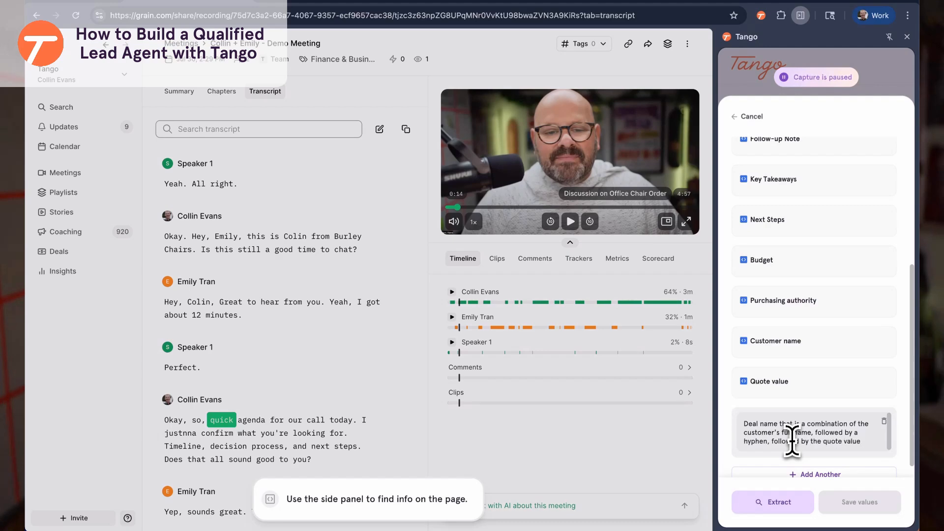
scroll(802, 390, "up", 5)
scroll(780, 475, "down", 5)
Run the extraction on the meeting, review the results, and extract the account executive's name
left_click(772, 501)
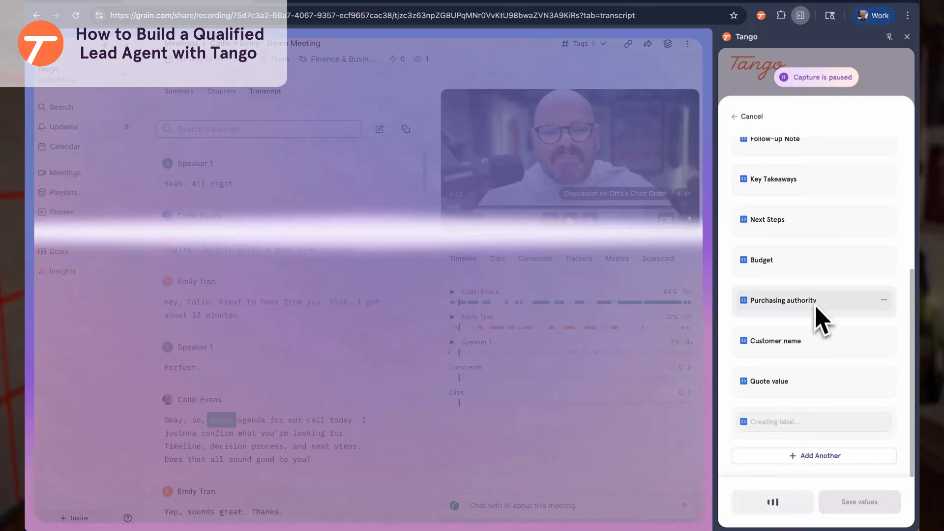
scroll(814, 220, "up", 6)
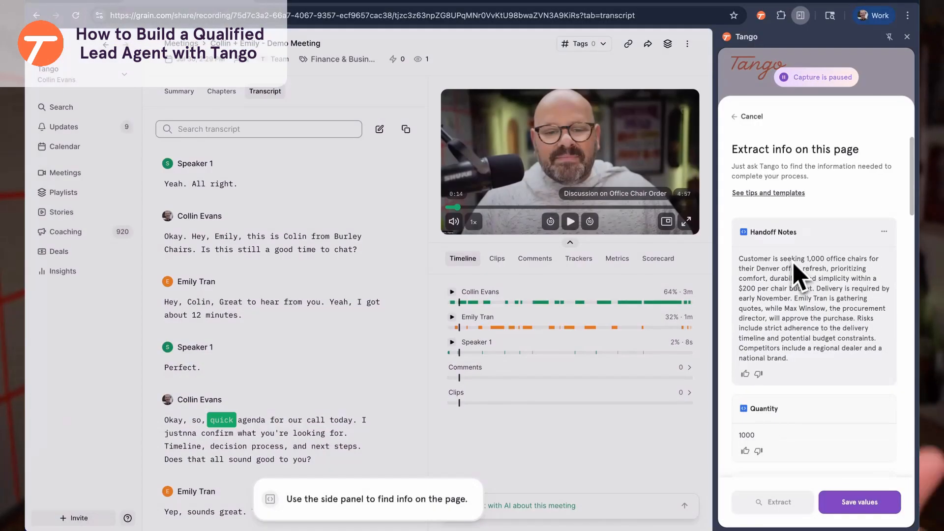
scroll(794, 265, "down", 5)
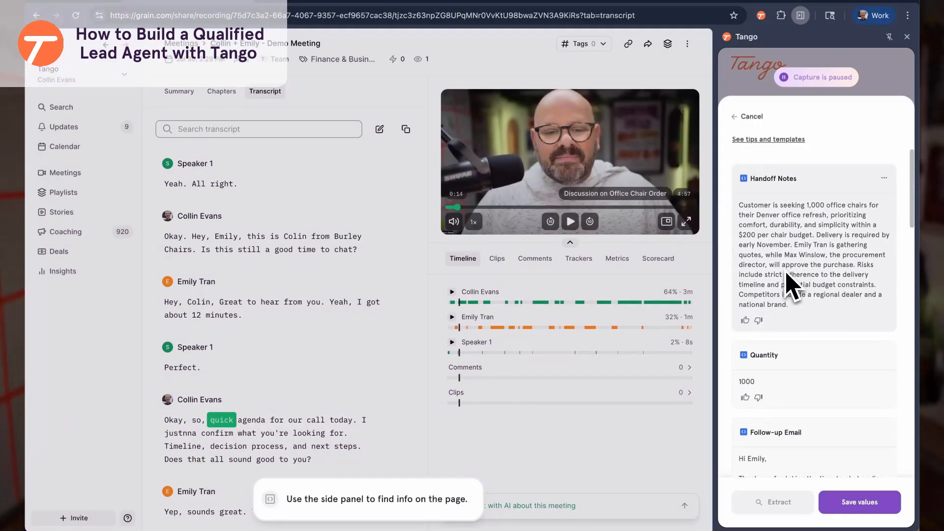
scroll(819, 296, "up", 3)
scroll(792, 222, "down", 1)
scroll(787, 217, "down", 10)
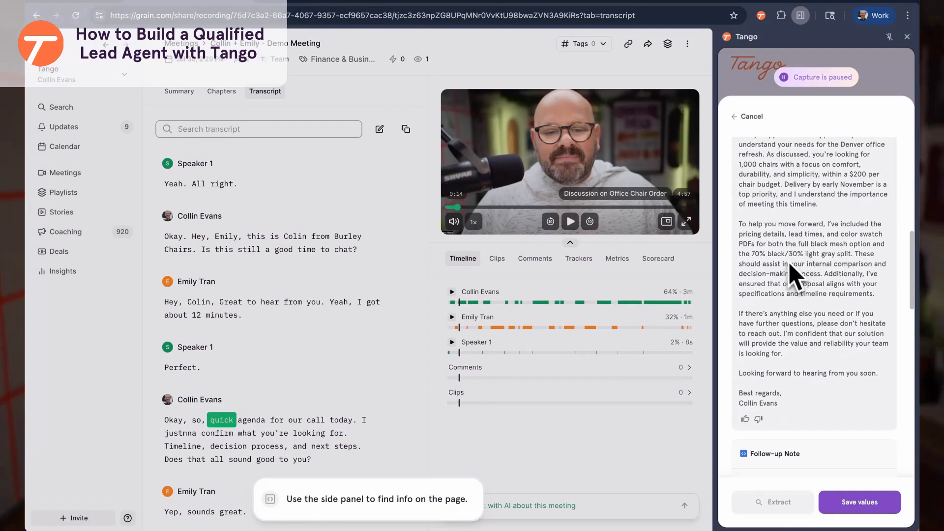
scroll(812, 266, "down", 5)
scroll(802, 394, "down", 10)
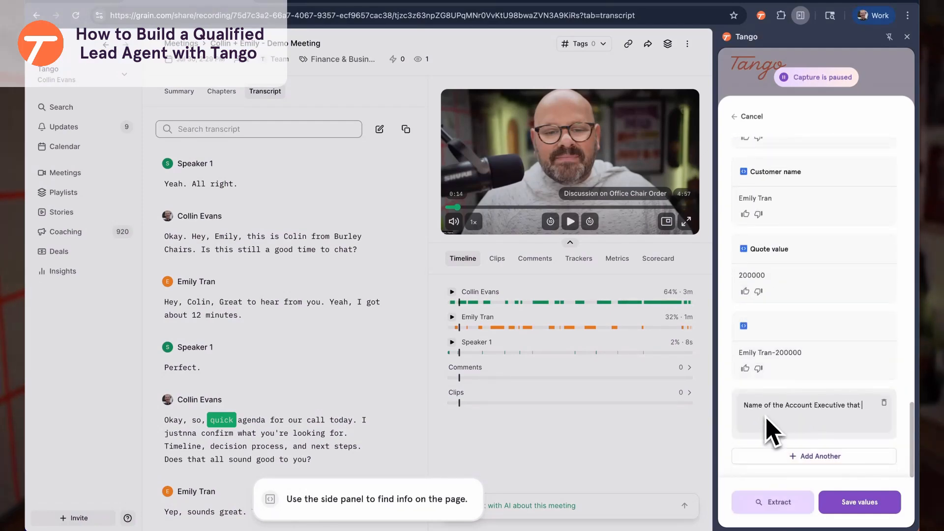
left_click(771, 506)
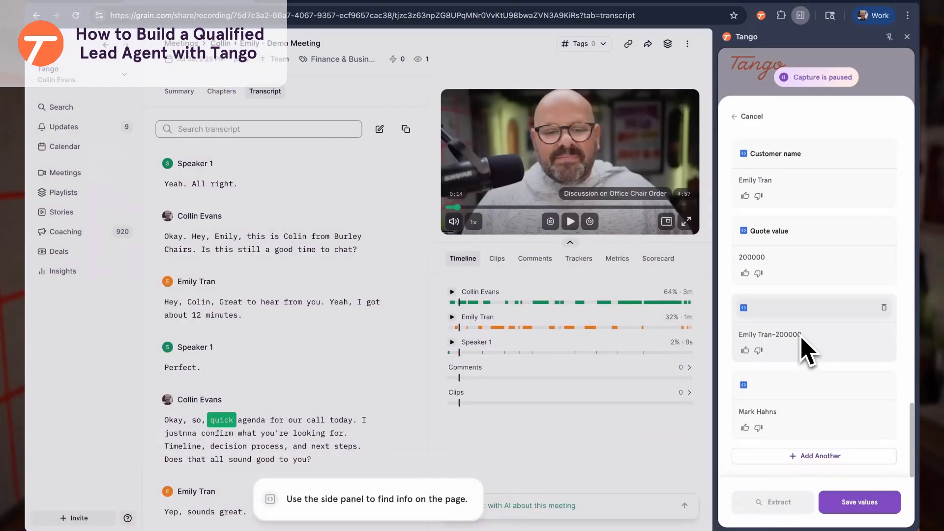
scroll(812, 345, "up", 20)
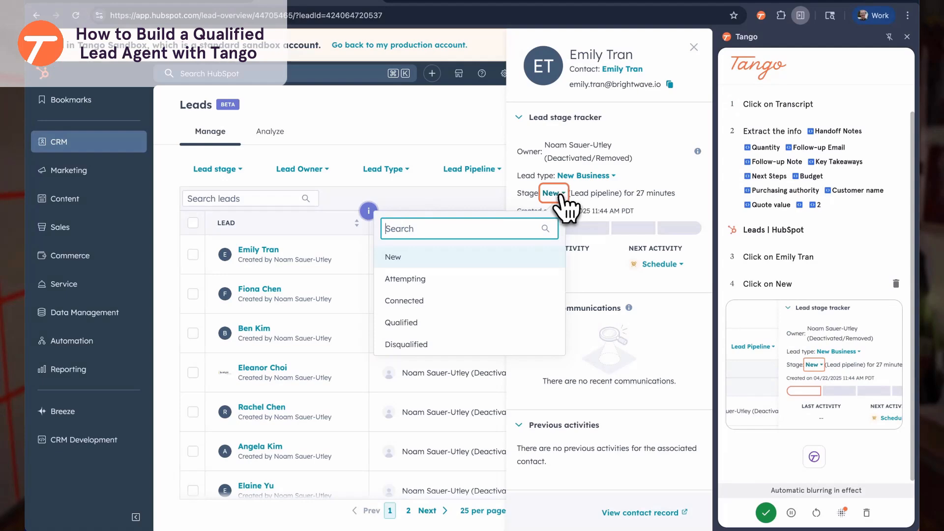
Mark the lead Qualified and fill the deal name with the extracted deal-name value
left_click(429, 324)
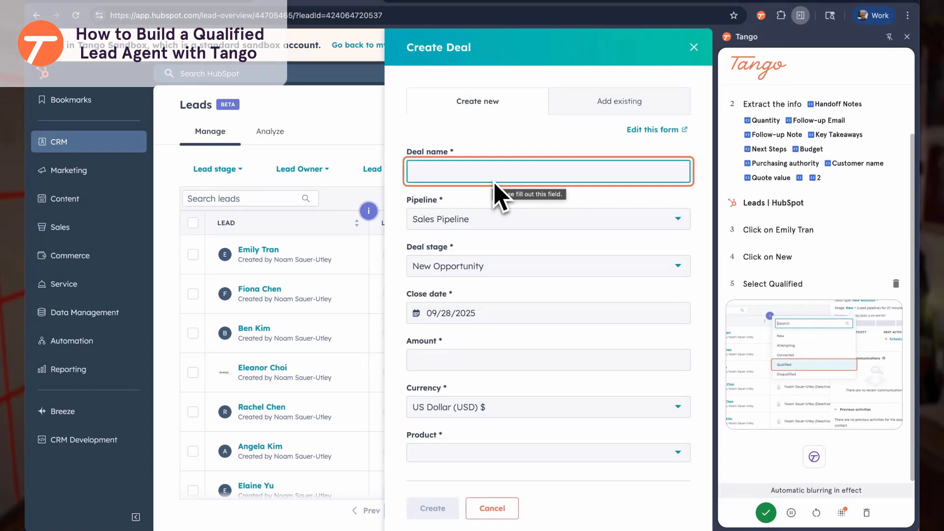
left_click(531, 176)
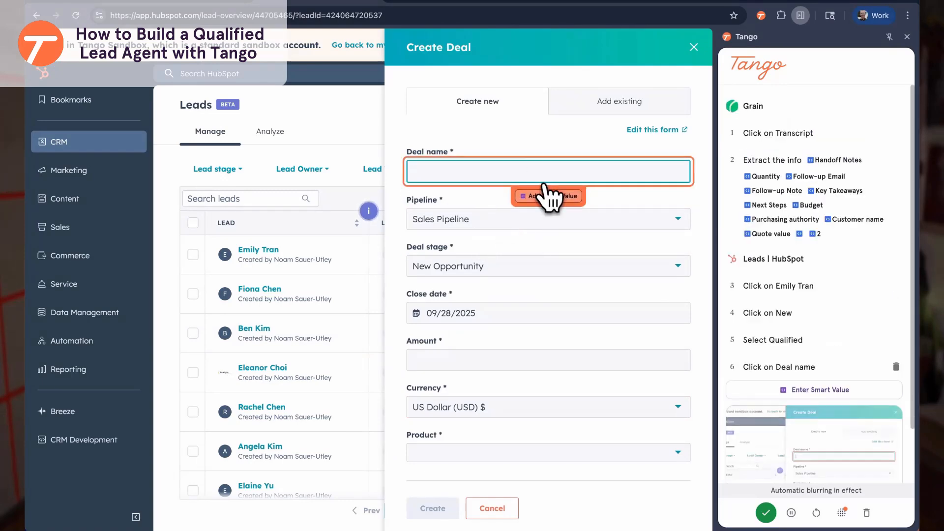
left_click(553, 197)
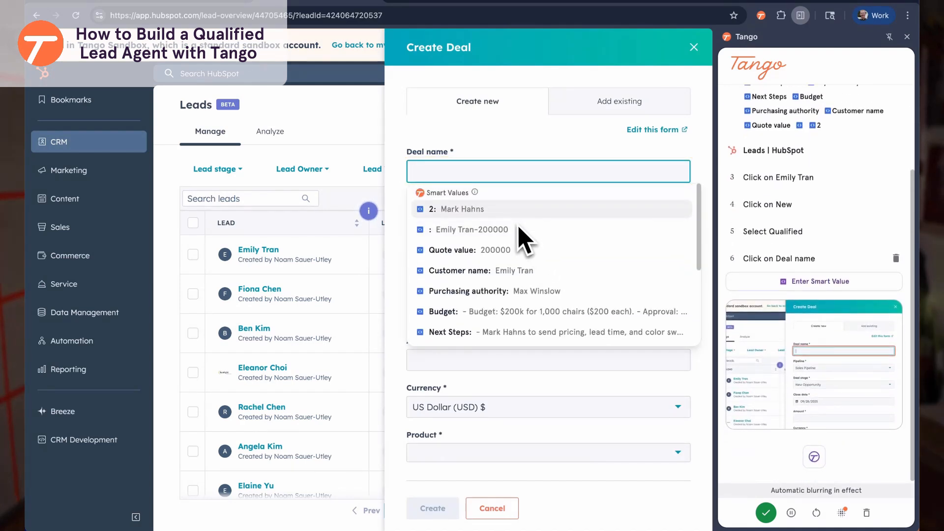
scroll(523, 243, "down", 5)
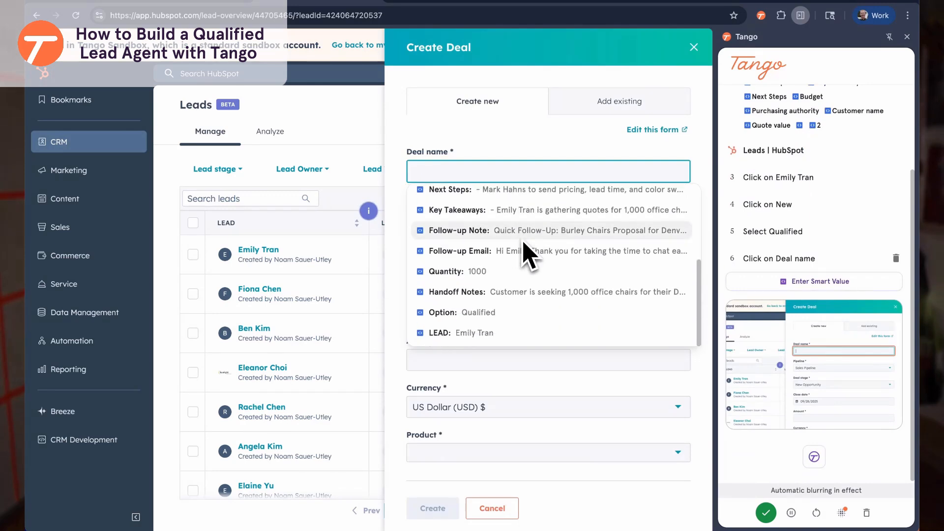
scroll(504, 277, "up", 5)
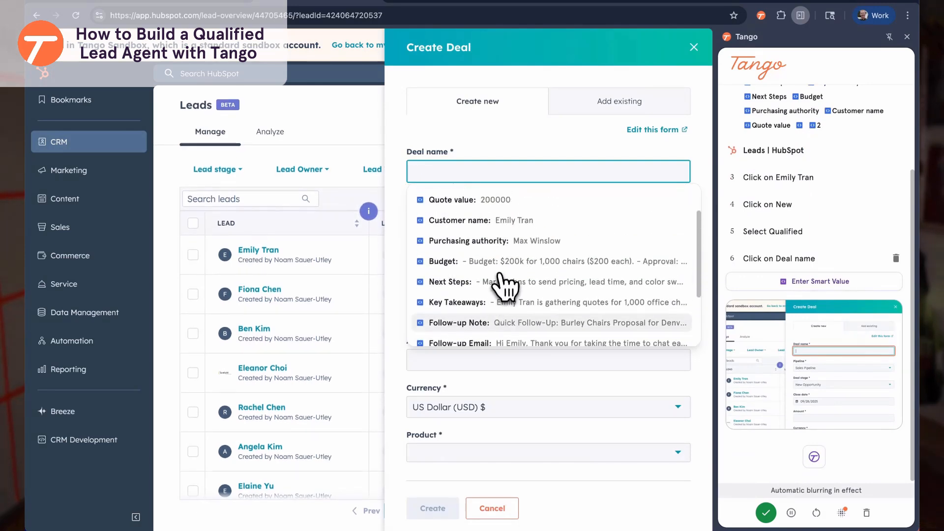
left_click(494, 231)
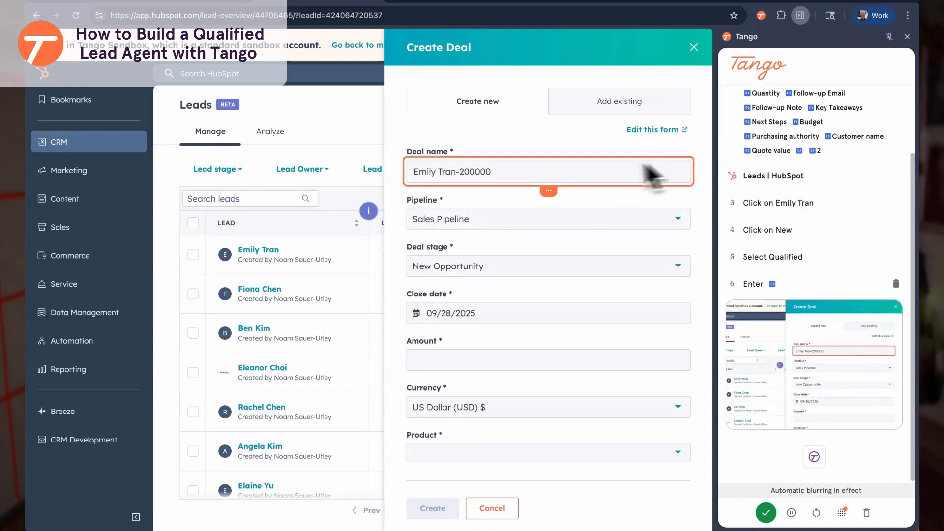
Set close date to the 30th of next month, Amount to the extracted quote value, product Base Package
scroll(512, 229, "down", 3)
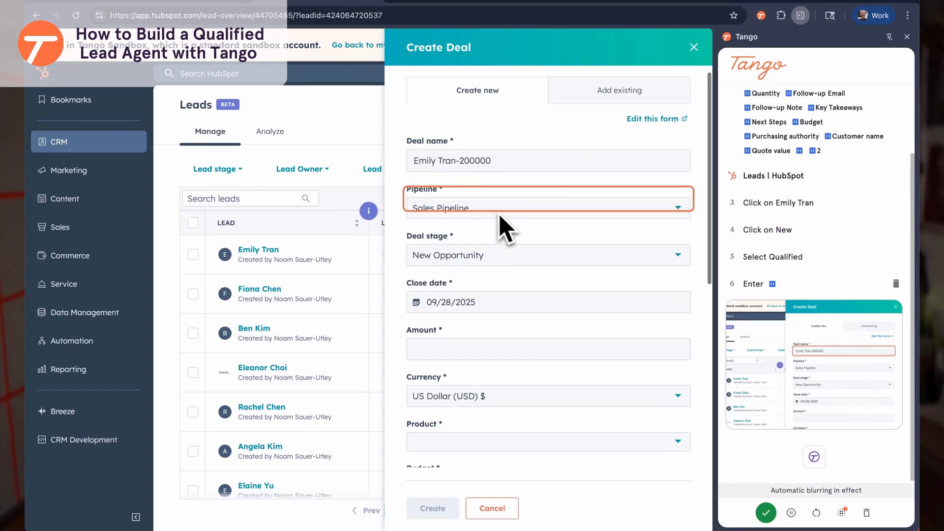
scroll(457, 187, "down", 1)
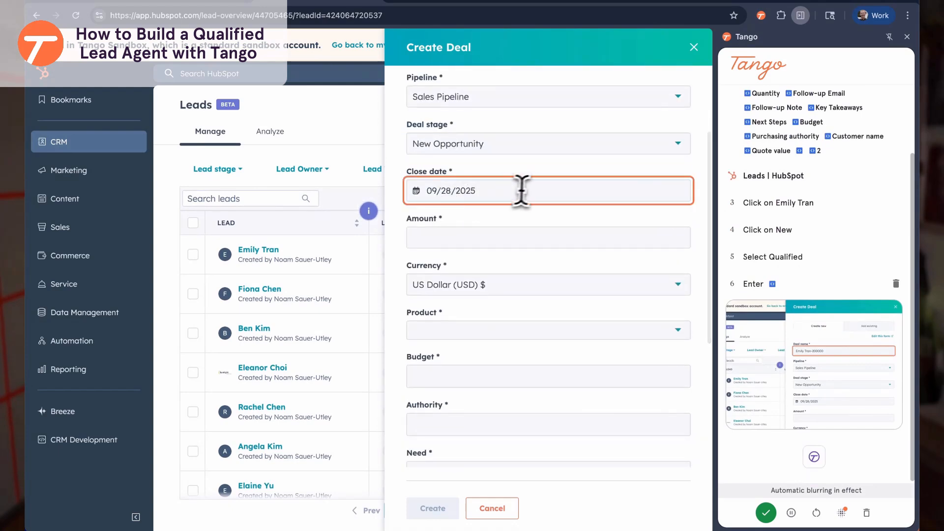
left_click(468, 192)
left_click(552, 226)
left_click(512, 335)
left_click(501, 237)
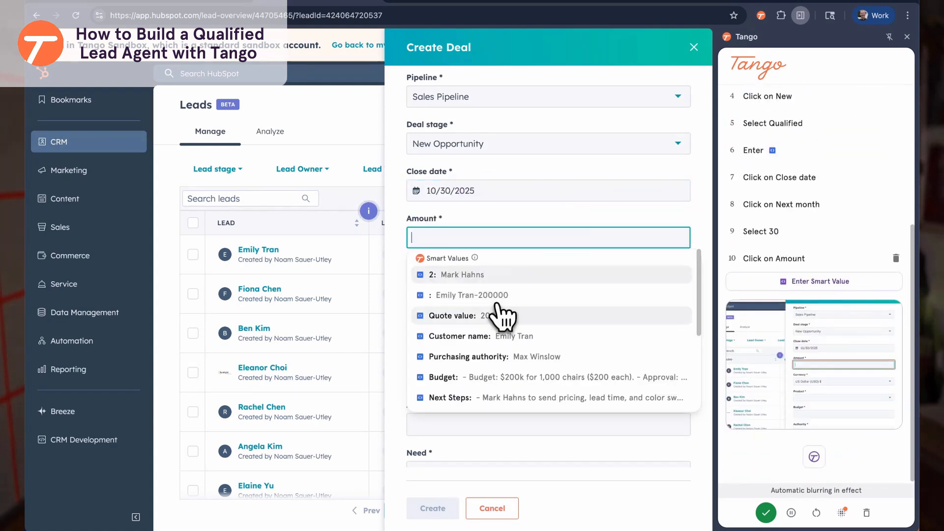
left_click(493, 317)
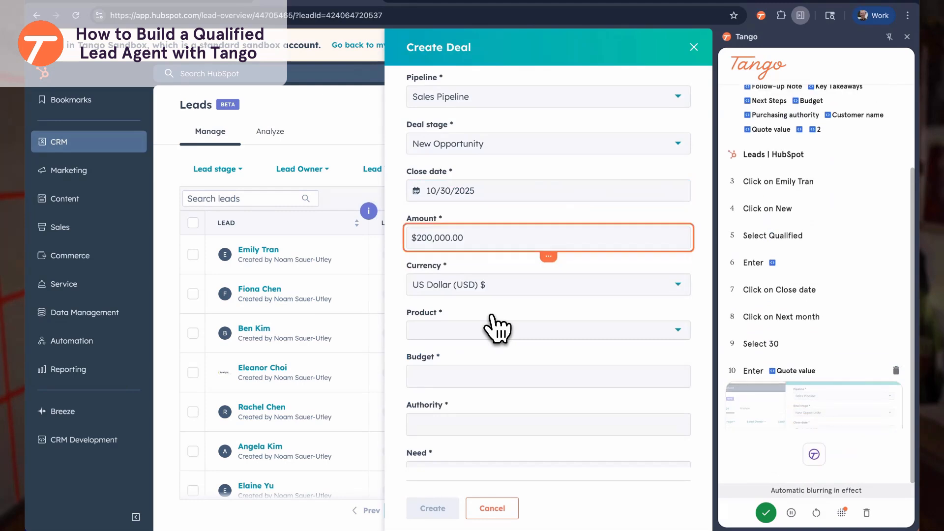
left_click(497, 329)
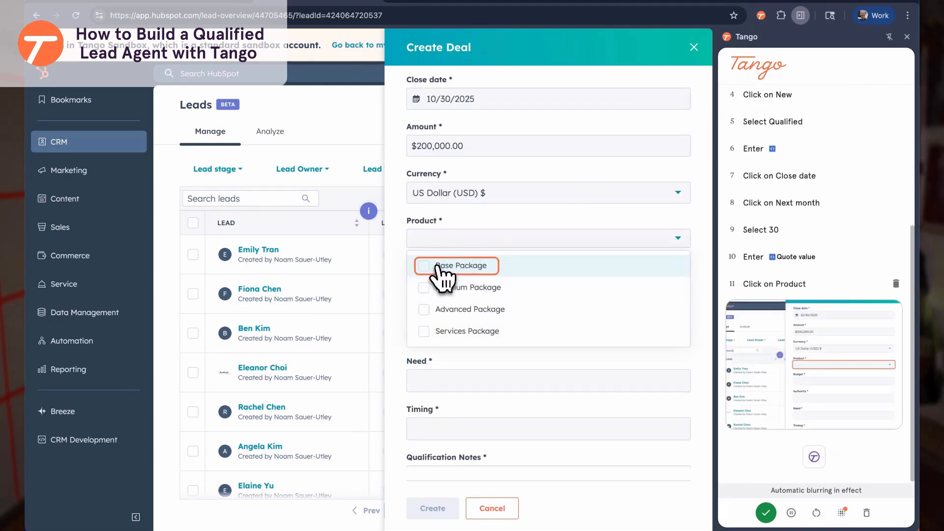
left_click(438, 268)
scroll(522, 295, "down", 2)
left_click(521, 196)
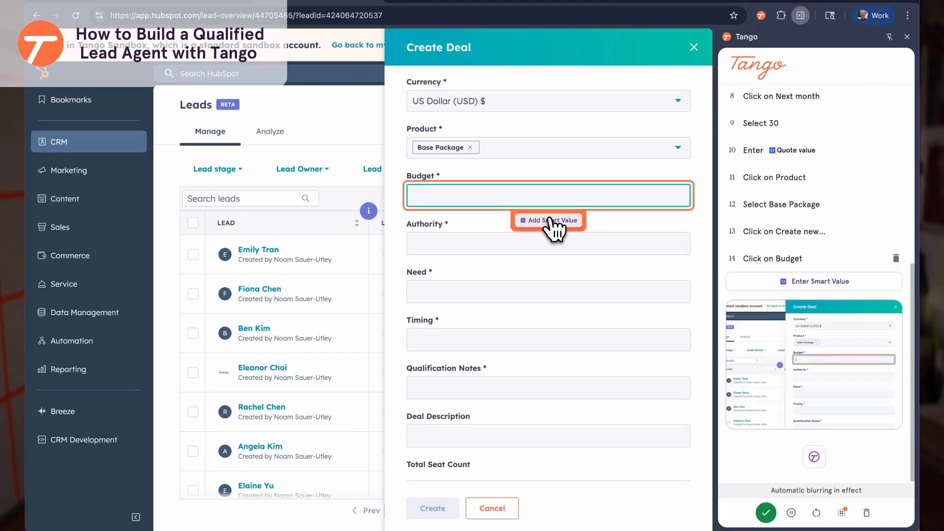
Fill Budget and Authority with the extracted budget summary and purchasing-authority values
left_click(552, 221)
scroll(483, 275, "down", 1)
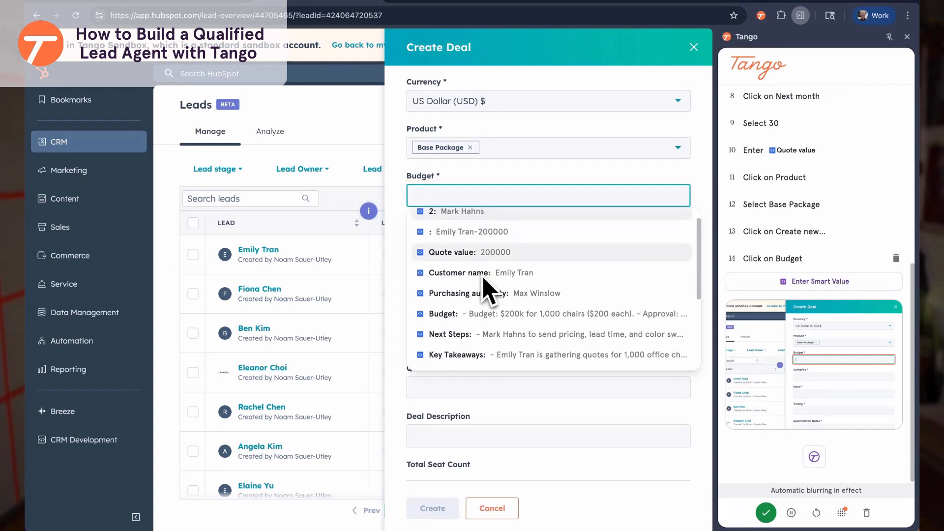
left_click(478, 315)
left_click(521, 268)
left_click(548, 290)
scroll(516, 357, "down", 2)
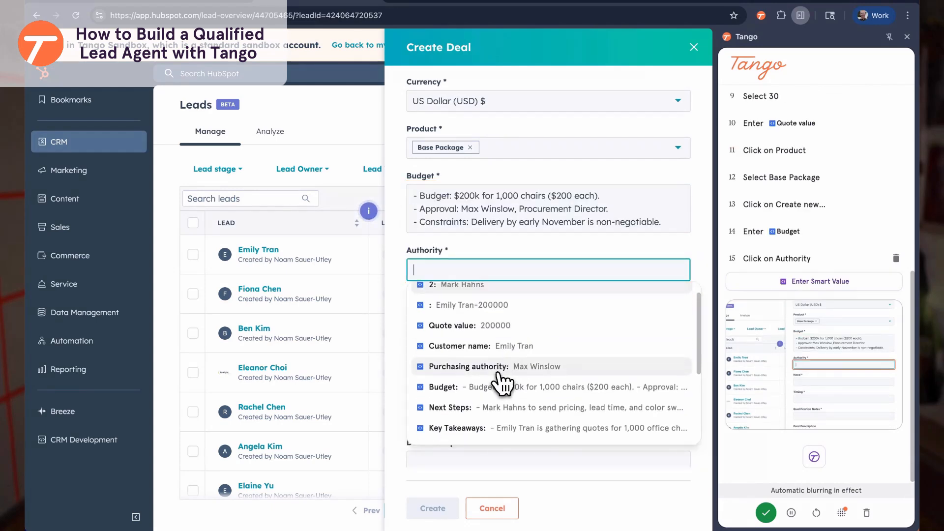
left_click(502, 364)
Enter need 'Customer needs chairs for office reno' and timing 'Customer needs the chairs by November'
left_click(470, 320)
type("Customer needs chairs for office reno")
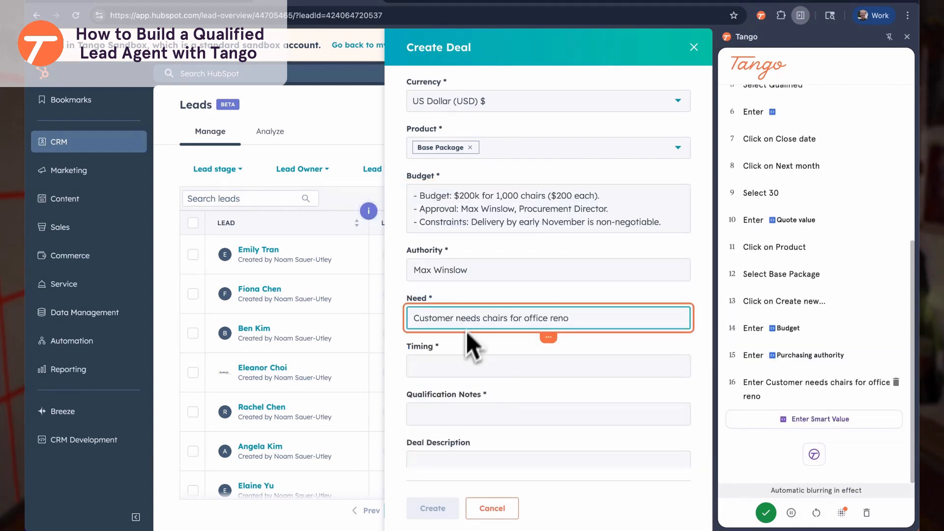
left_click(465, 367)
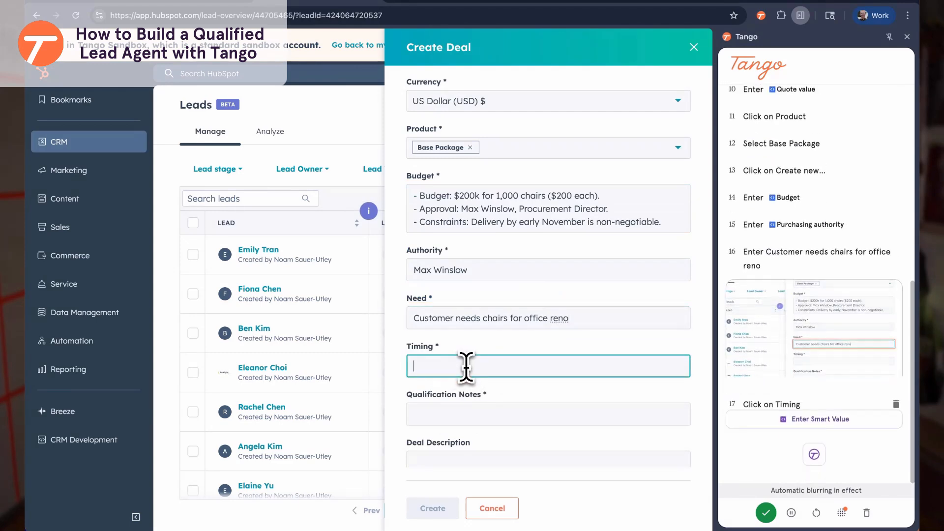
type("Customer needs ")
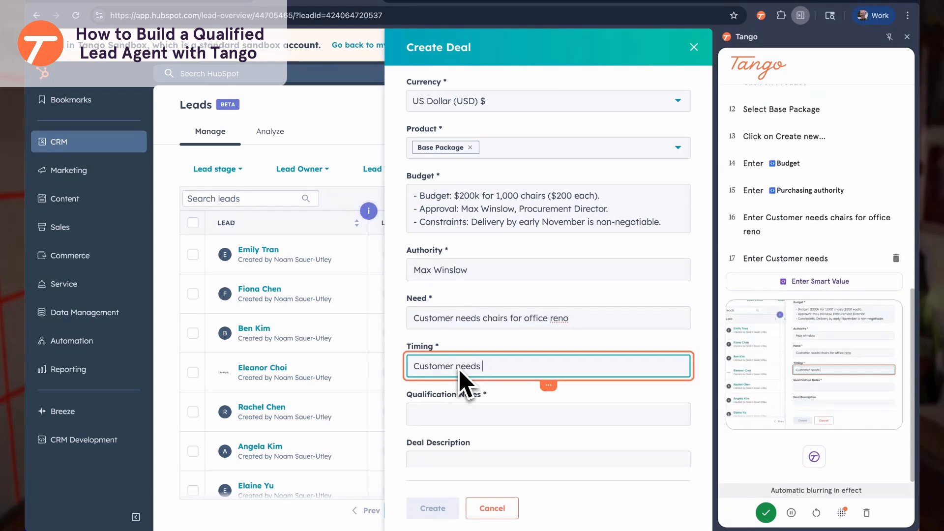
type("the chairs by November")
Insert Handoff Notes as qualification notes, set seat count to 1000, create the deal, and copy the lead's email
left_click(468, 414)
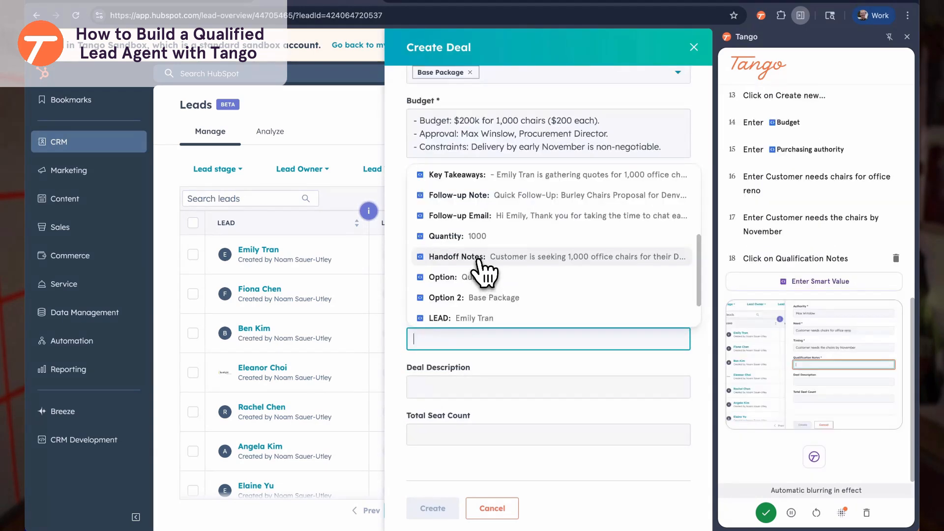
left_click(478, 258)
left_click(480, 435)
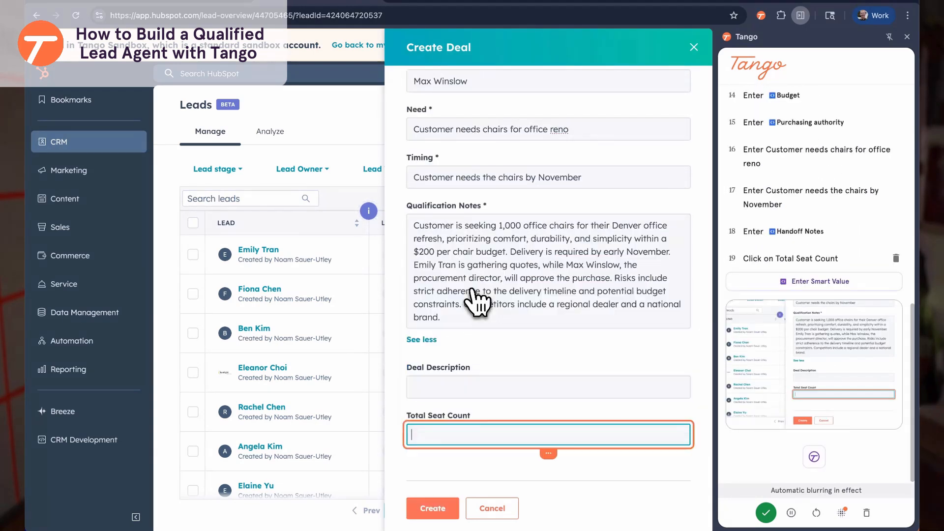
type("1000")
left_click(432, 507)
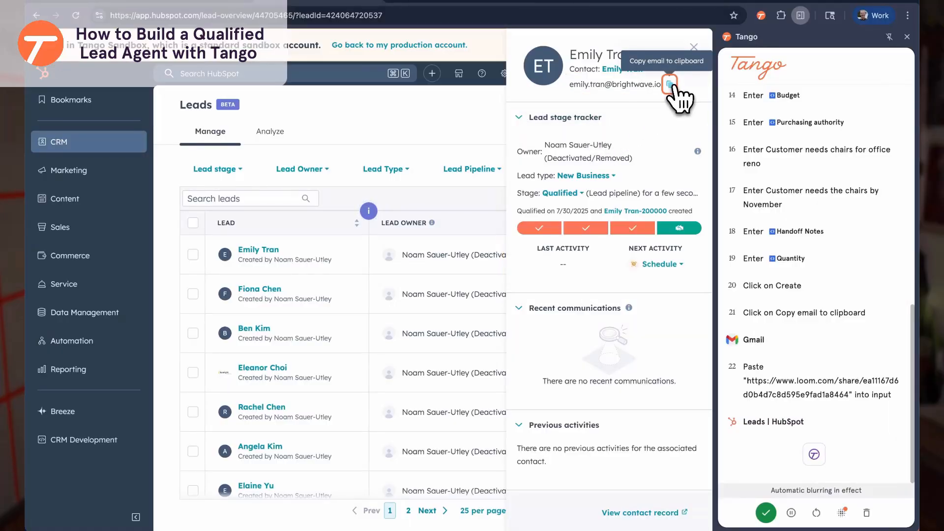
left_click(669, 85)
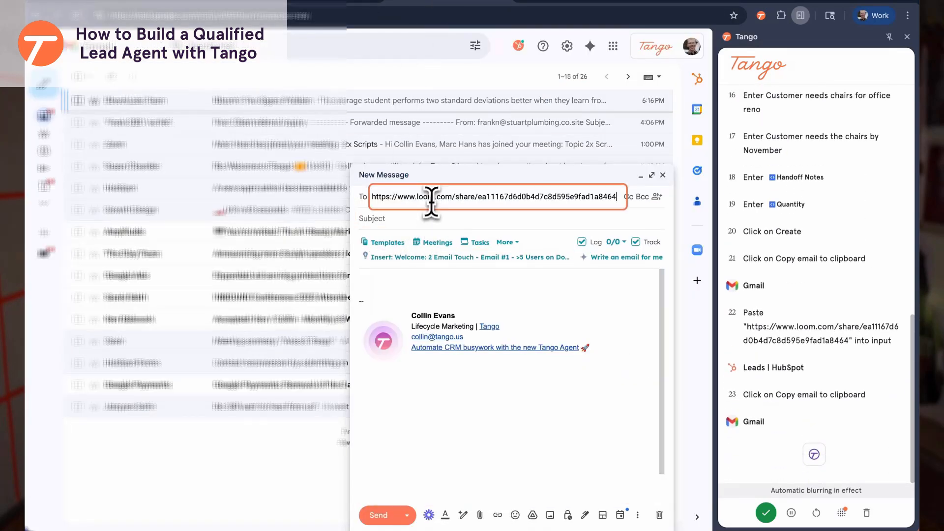
Address the email to the lead, use Follow-up Note as subject and Follow-up Email as body, and send it
left_click(432, 197)
key("ctrl+v")
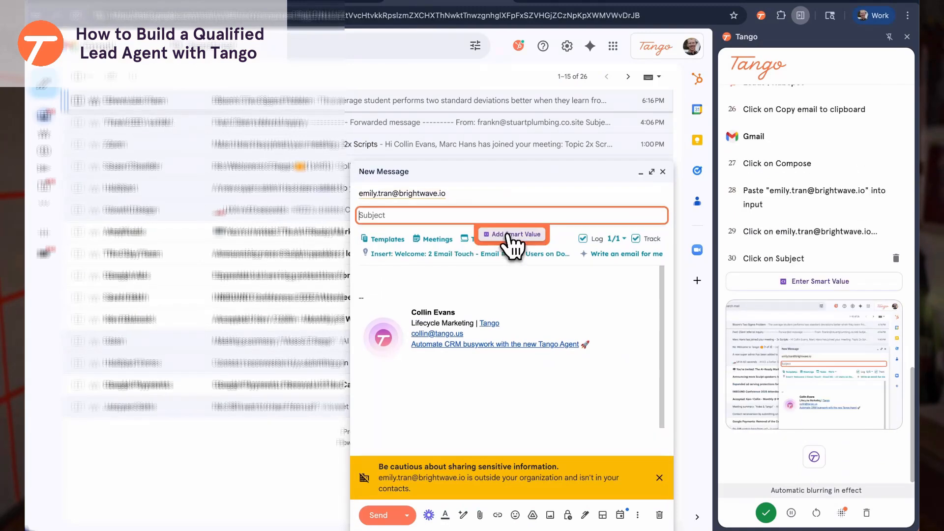
left_click(511, 240)
scroll(497, 281, "down", 4)
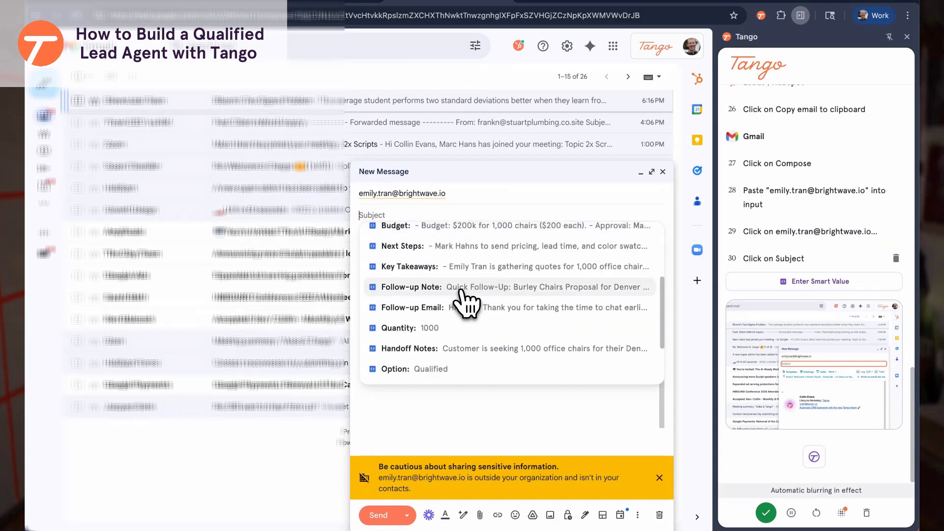
left_click(462, 290)
left_click(489, 408)
scroll(460, 238, "down", 5)
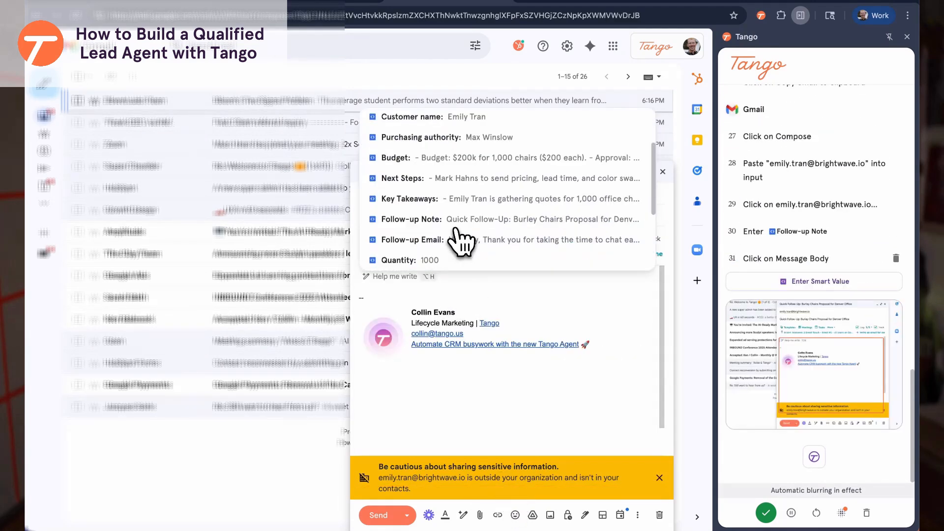
left_click(433, 186)
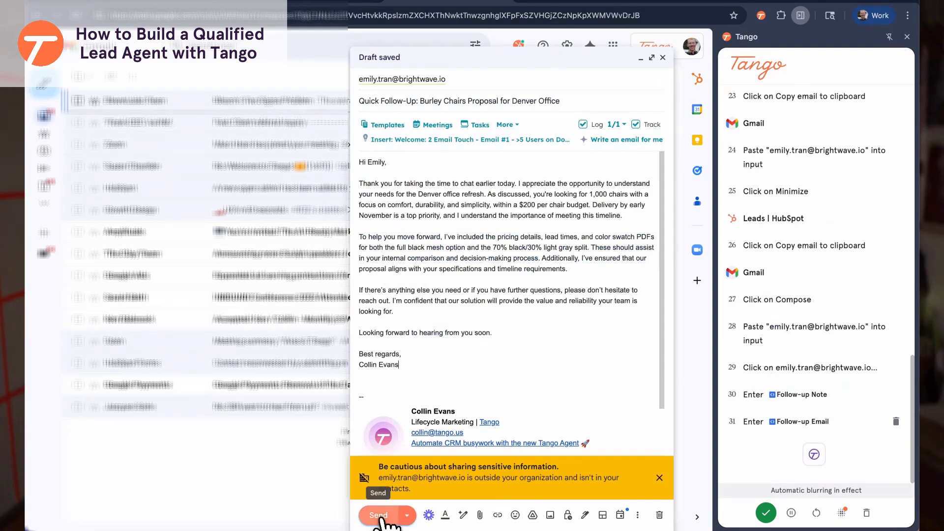
left_click(382, 517)
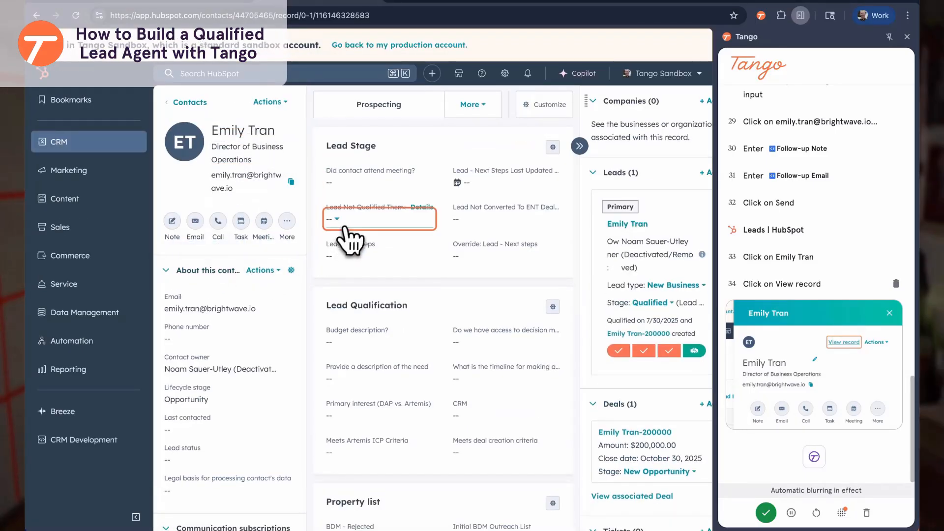
Create a note on the contact filled with the extracted Handoff Notes text
left_click(172, 221)
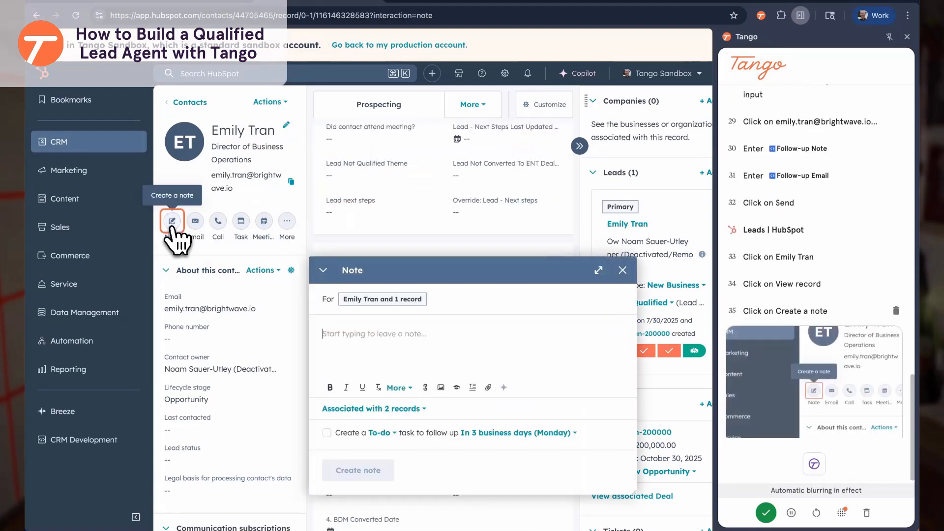
left_click(411, 339)
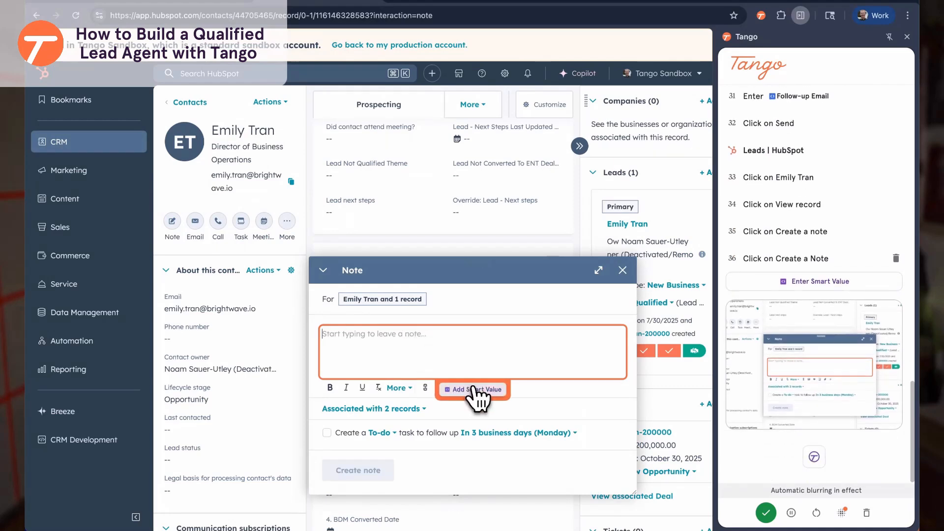
left_click(474, 390)
scroll(441, 270, "down", 2)
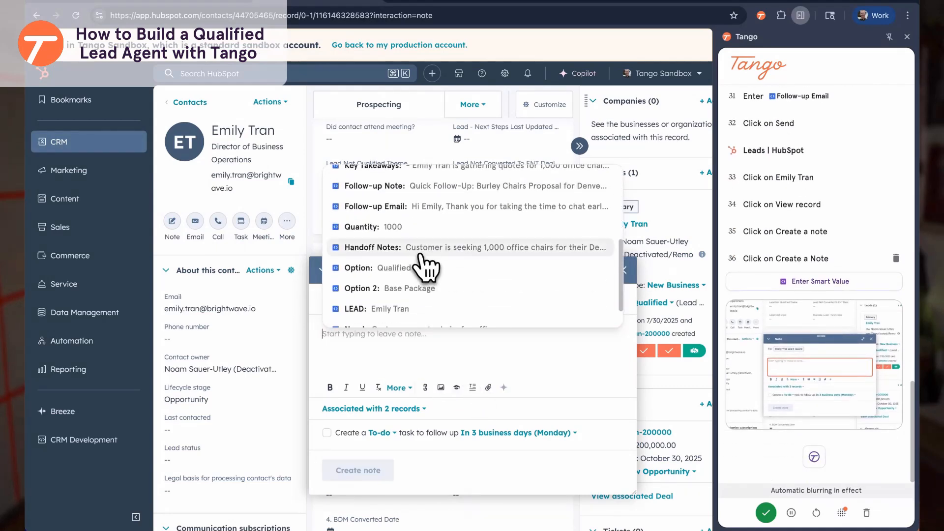
left_click(423, 249)
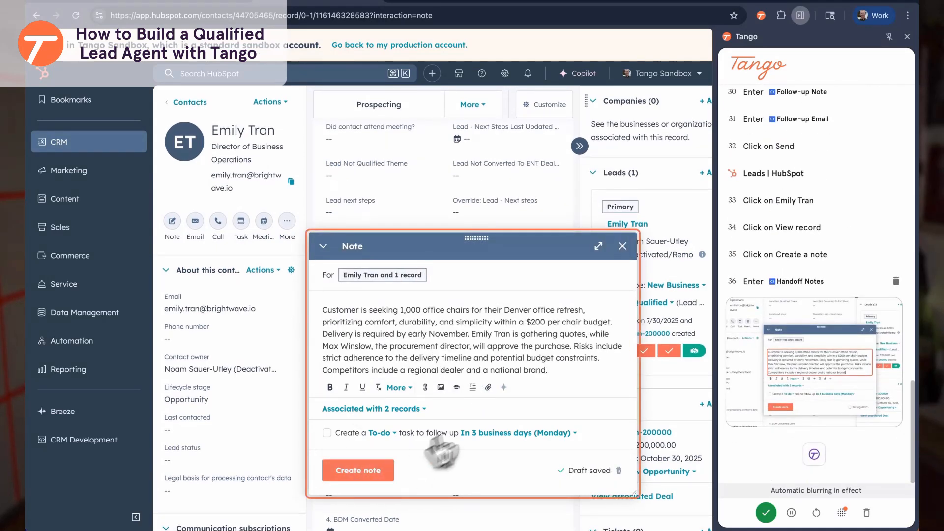
left_click(356, 473)
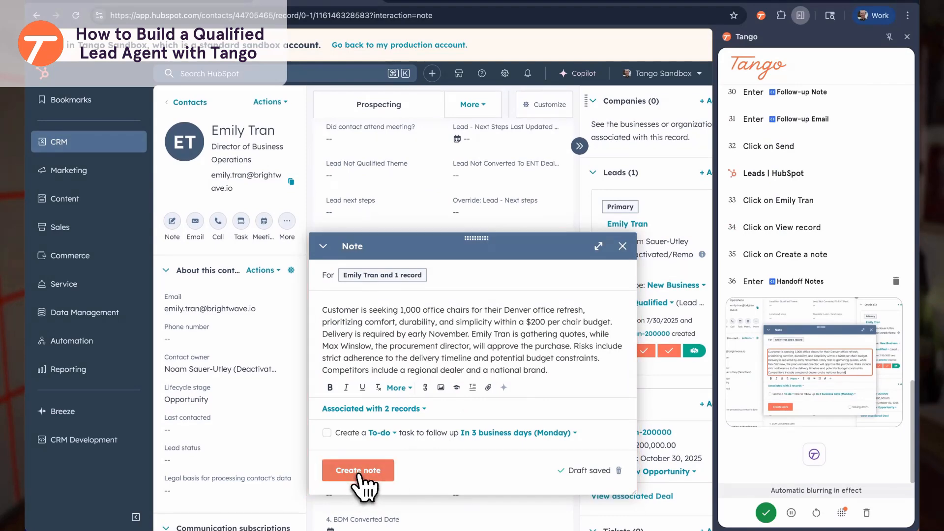
left_click(359, 471)
scroll(241, 295, "down", 1)
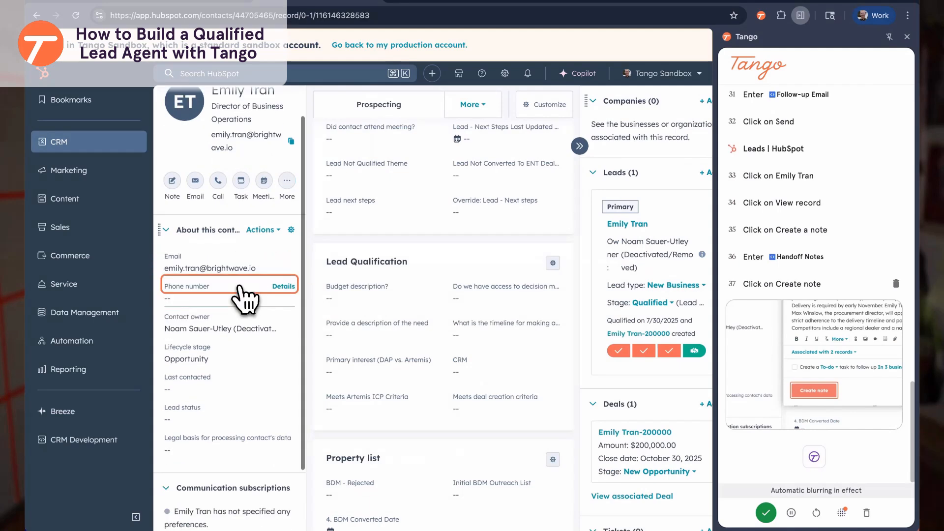
Open the Contact owner list and search it for the new owner's name
left_click(207, 329)
left_click(197, 357)
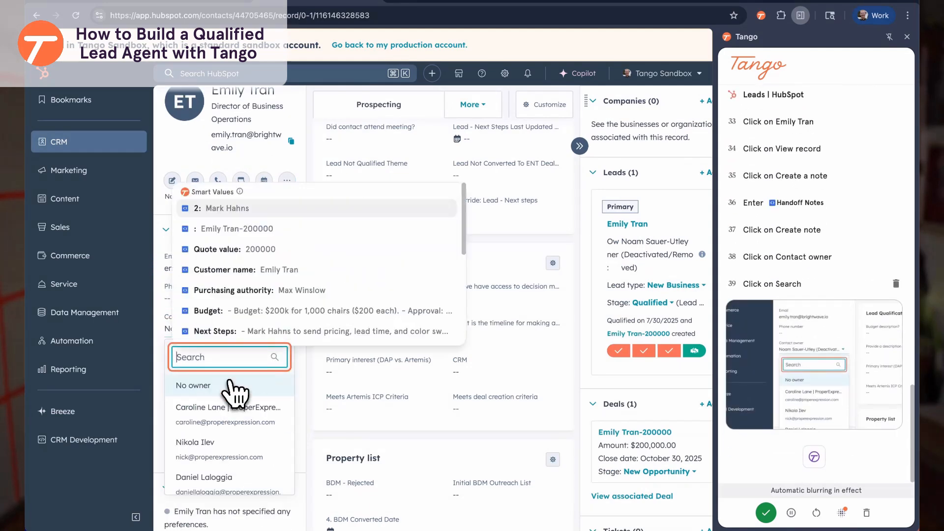
scroll(257, 315, "down", 2)
scroll(251, 295, "up", 5)
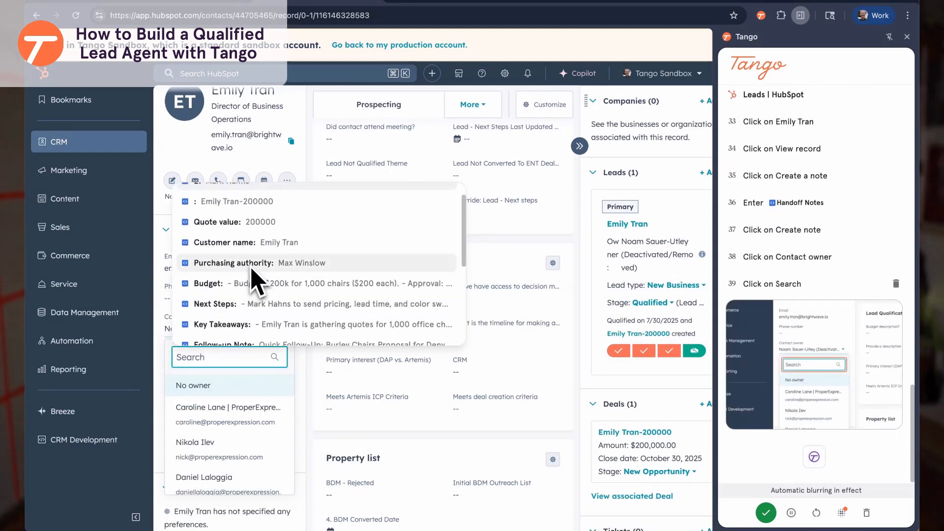
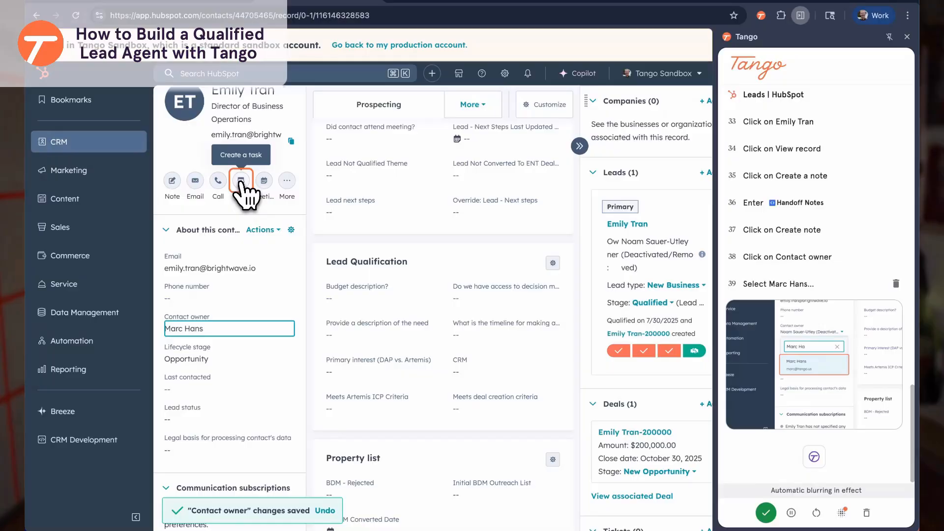
Start a new task due tomorrow and assign it to the new owner
left_click(241, 181)
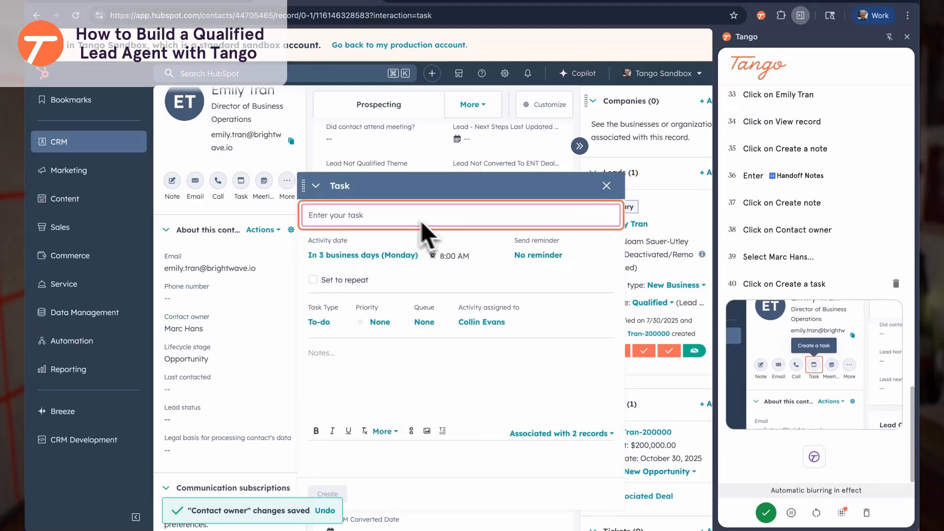
left_click(366, 255)
left_click(350, 319)
left_click(483, 321)
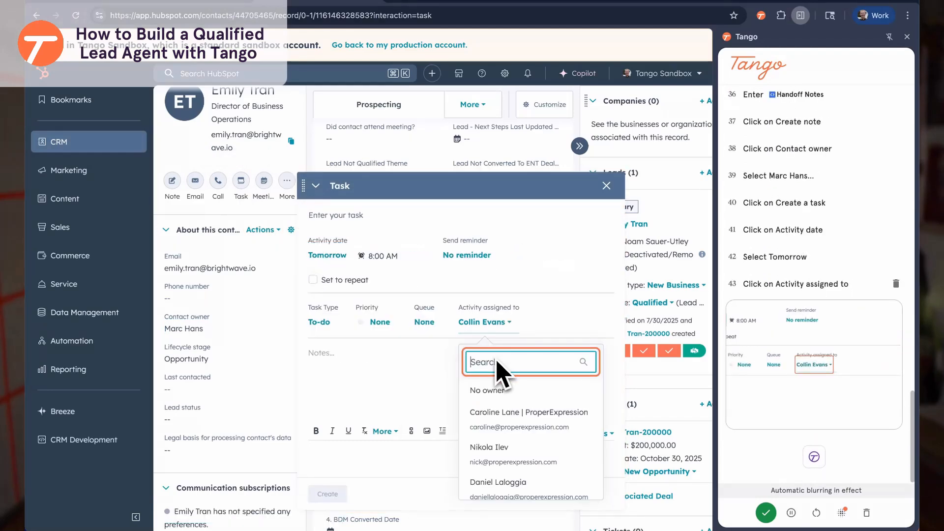
type("marc")
left_click(498, 351)
Title the task 'Follow up with new deal created - details in task', add Handoff Notes, create it, and finish recording
left_click(352, 213)
type("Folllow")
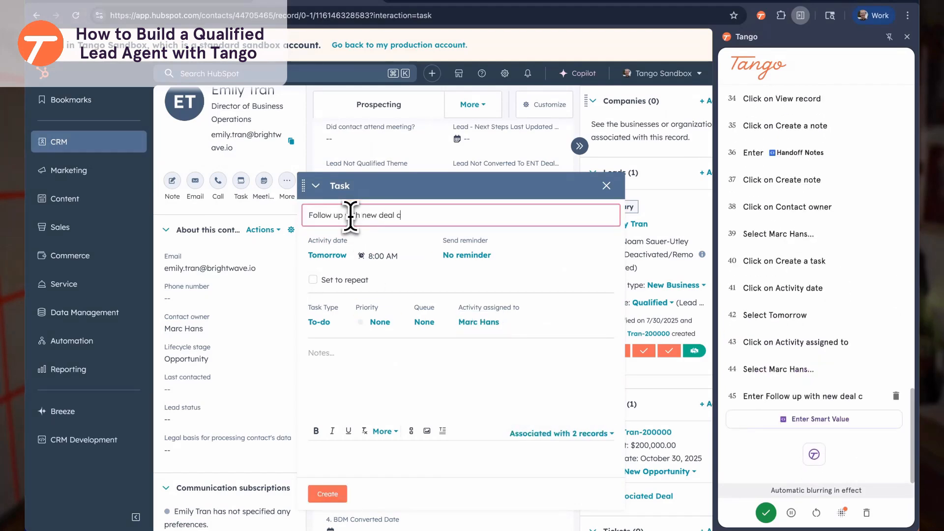
type(" up with new deal created - details in task")
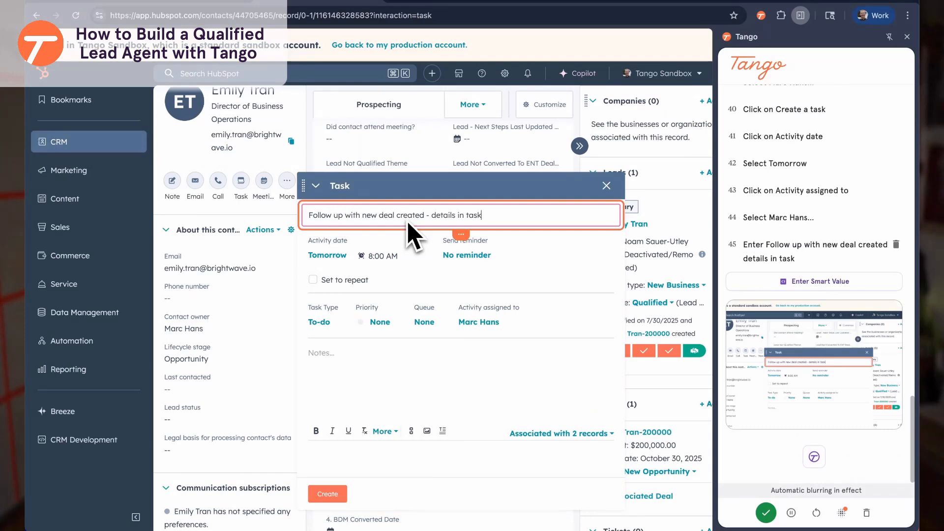
left_click(372, 362)
left_click(468, 432)
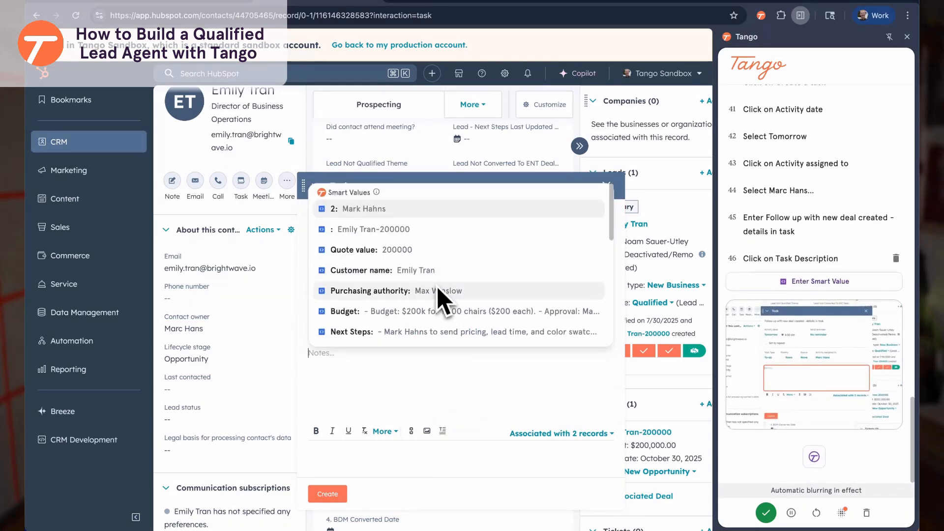
scroll(383, 261, "down", 5)
left_click(383, 273)
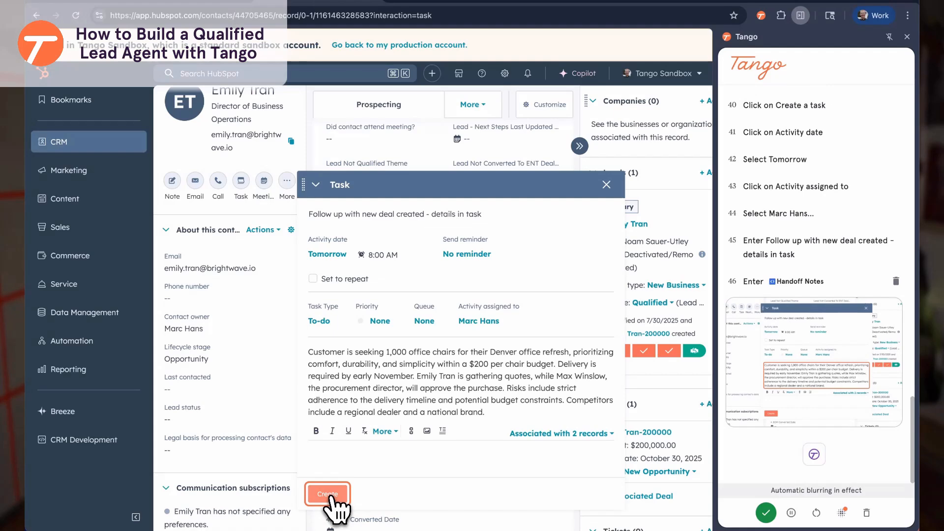
left_click(330, 498)
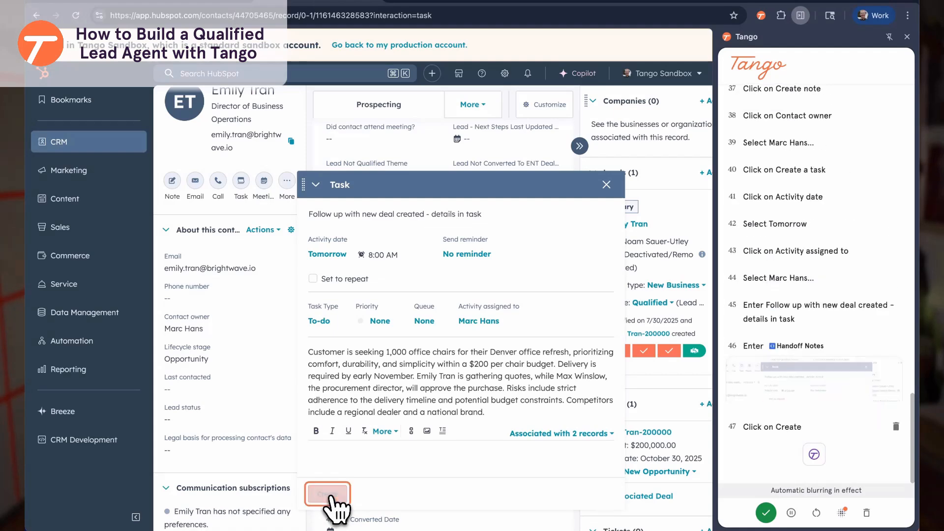
left_click(766, 514)
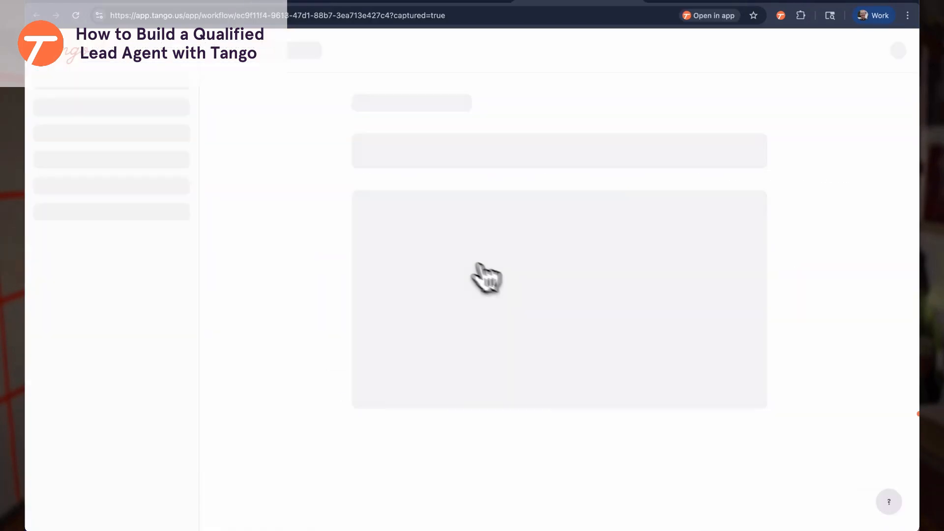
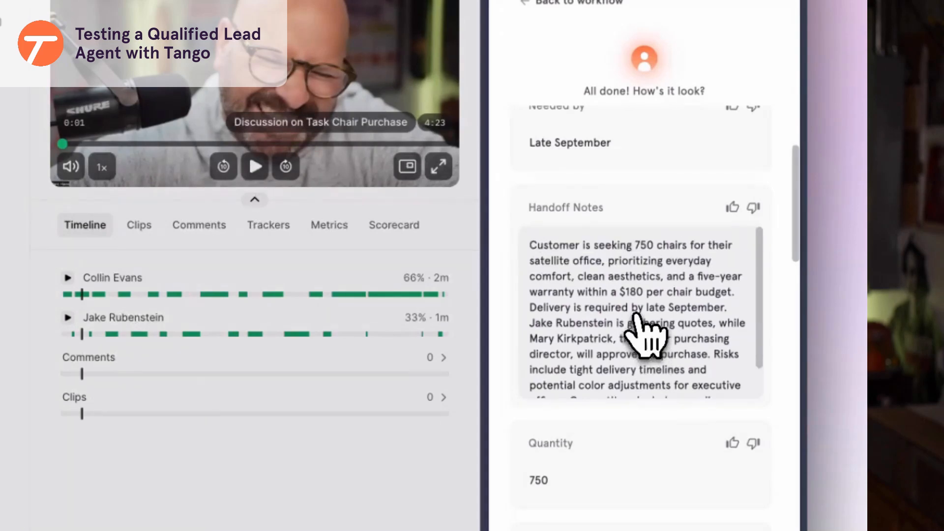
Review the deal details extracted from the call and approve them so the agent continues to HubSpot Leads
scroll(617, 197, "down", 10)
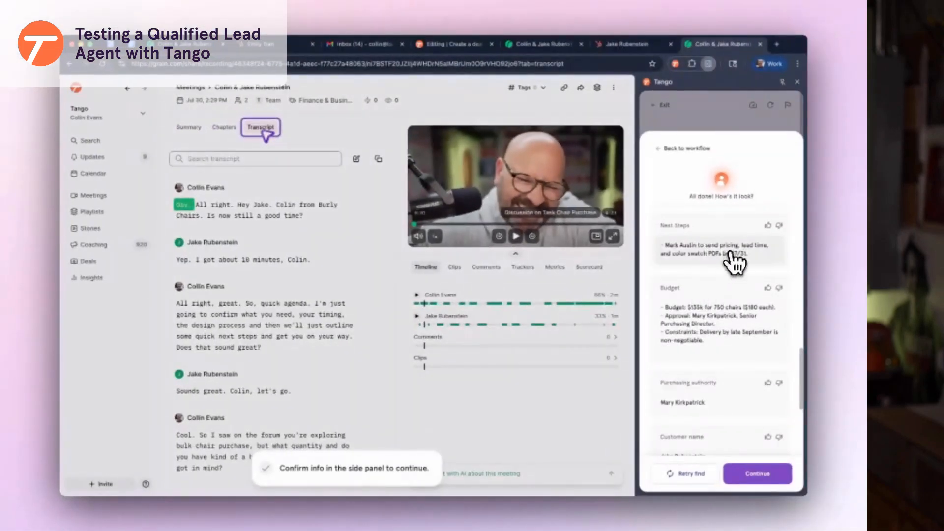
scroll(735, 263, "down", 5)
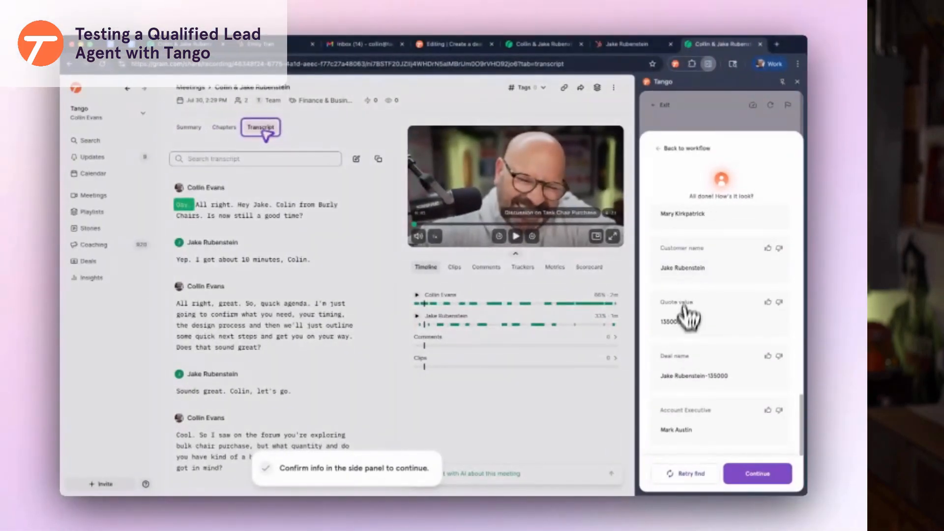
left_click(761, 476)
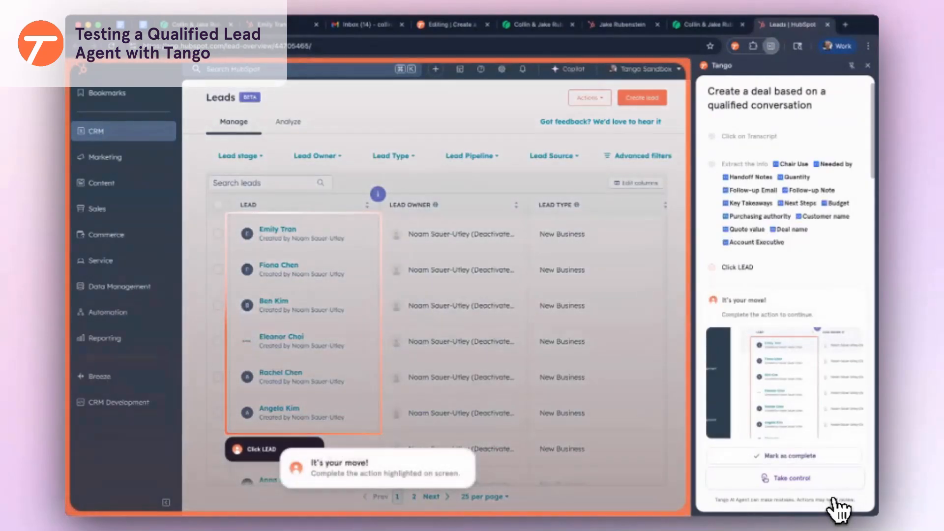
Set the call's lead stage to Qualified and give the new deal a 10/30/2025 close date
left_click(752, 485)
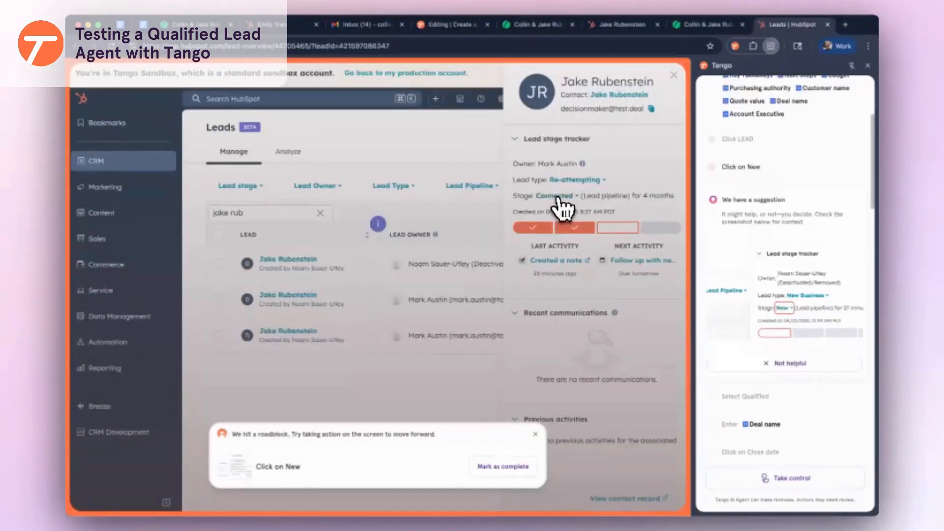
left_click(557, 198)
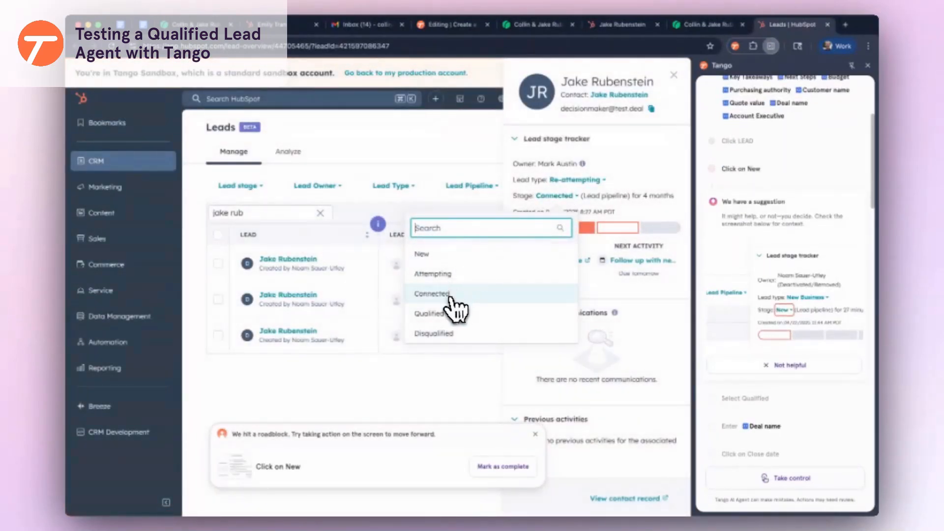
left_click(443, 313)
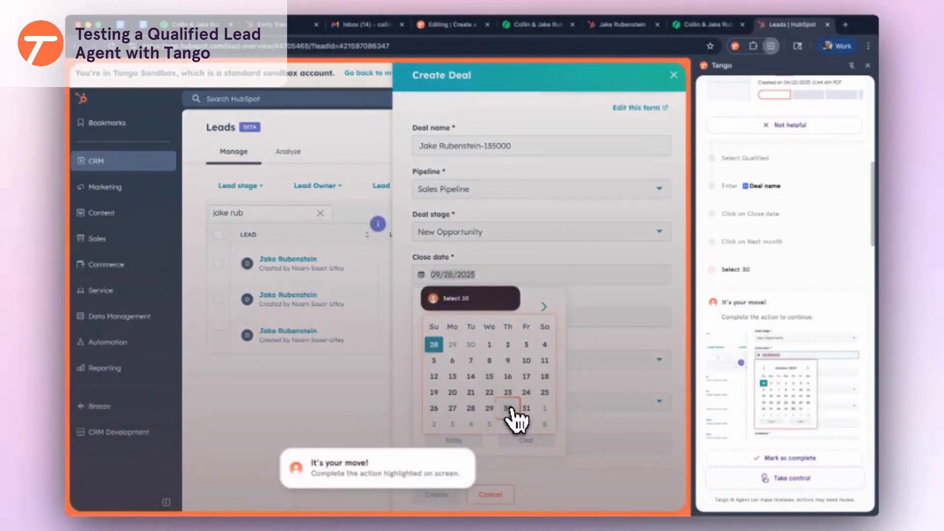
left_click(509, 409)
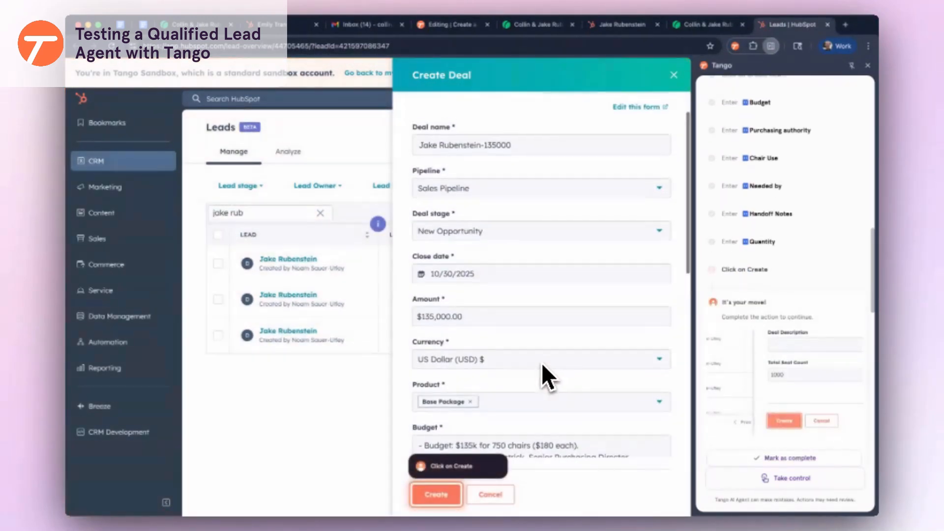
scroll(543, 362, "down", 10)
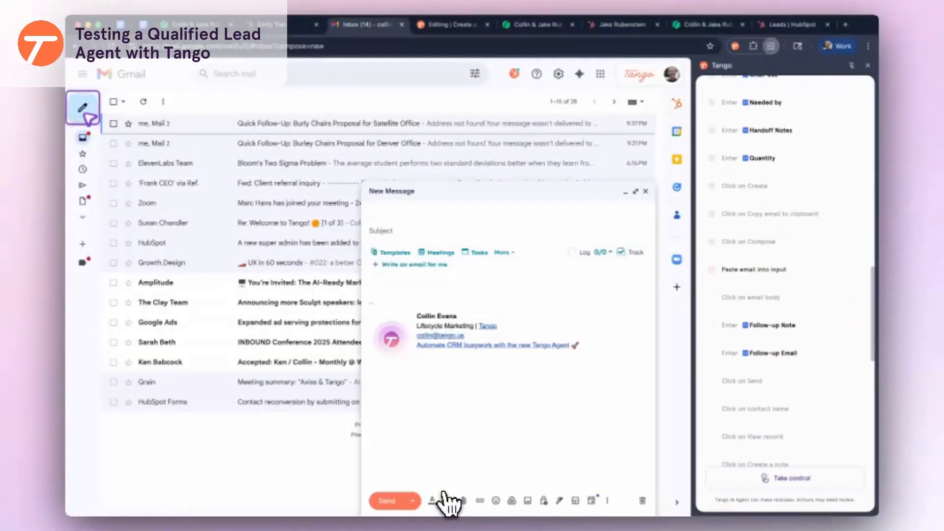
Paste the contact's e-mail address as the recipient of the Gmail follow-up
key("super+v")
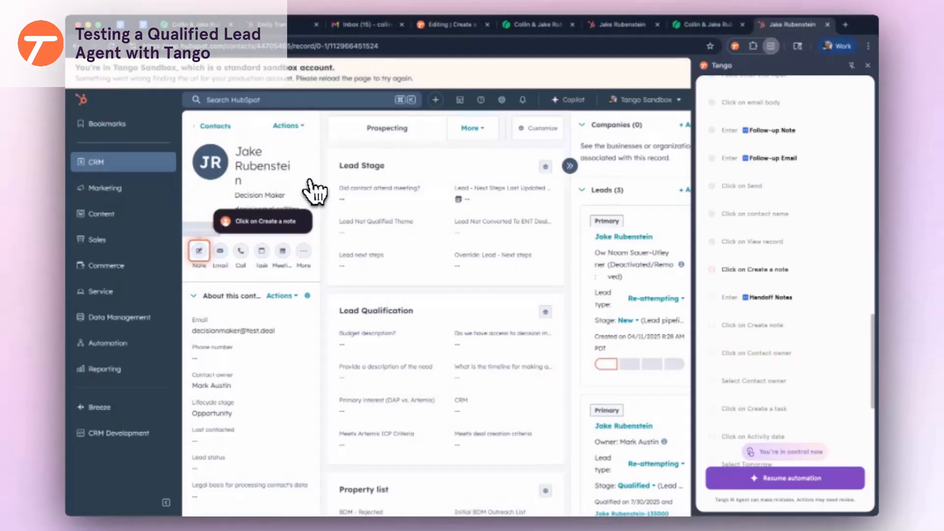
Resume the automation so the agent continues from Create a note
left_click(730, 477)
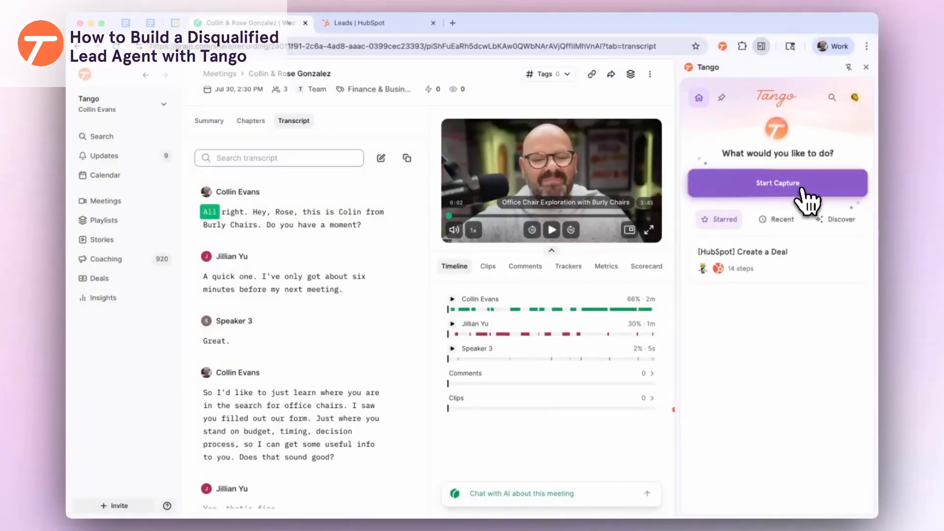
Start a new capture and choose to build an AI automation
left_click(806, 199)
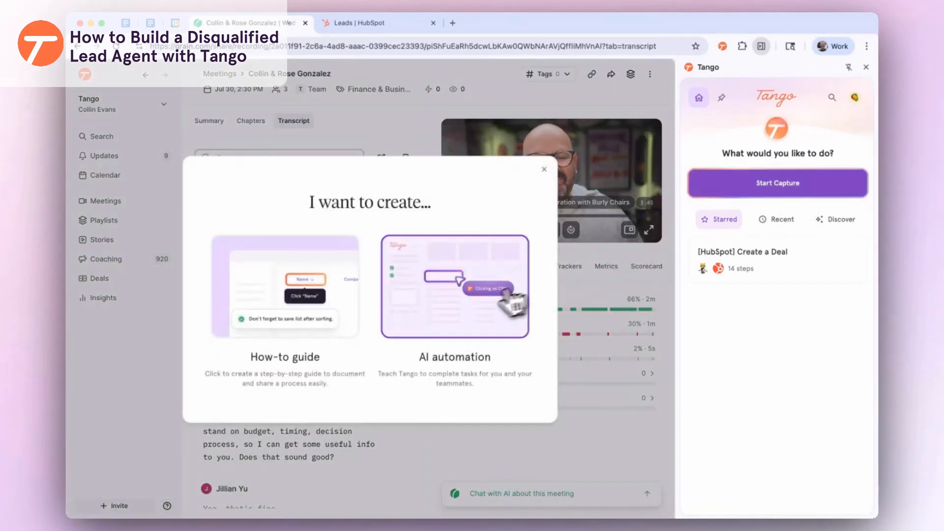
left_click(485, 310)
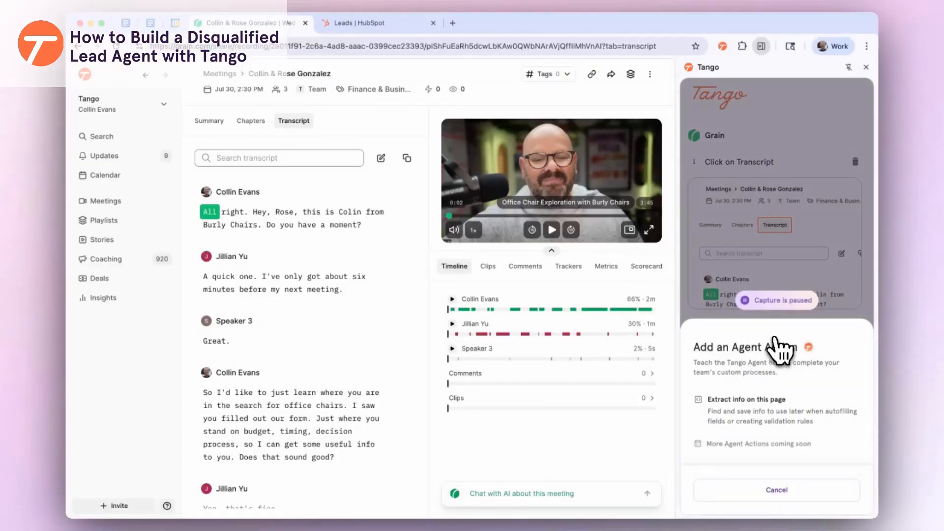
Add an Extract info on this page step and bring up its ready-made extraction templates
left_click(756, 423)
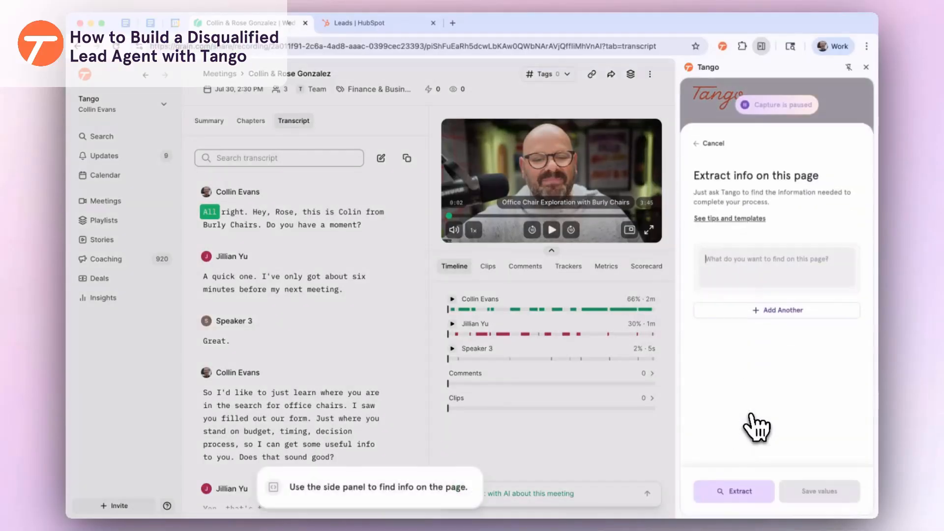
left_click(761, 279)
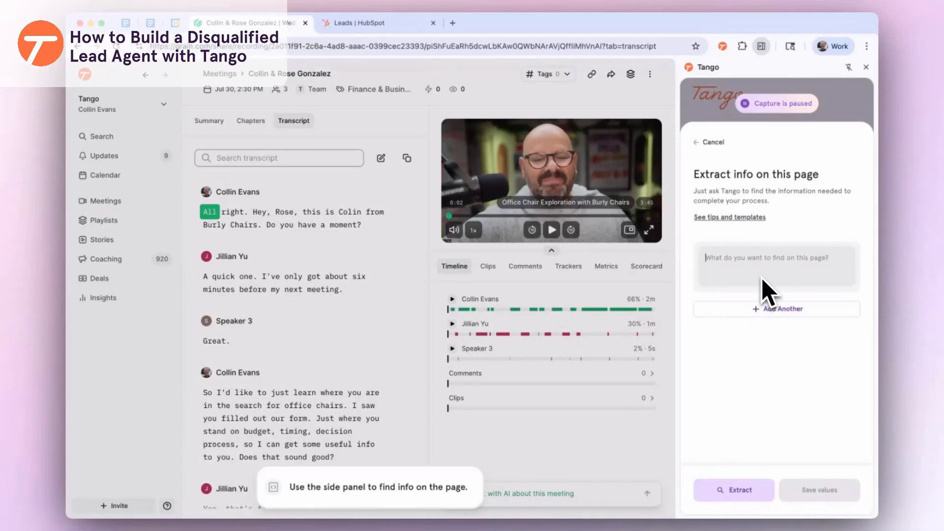
left_click(730, 218)
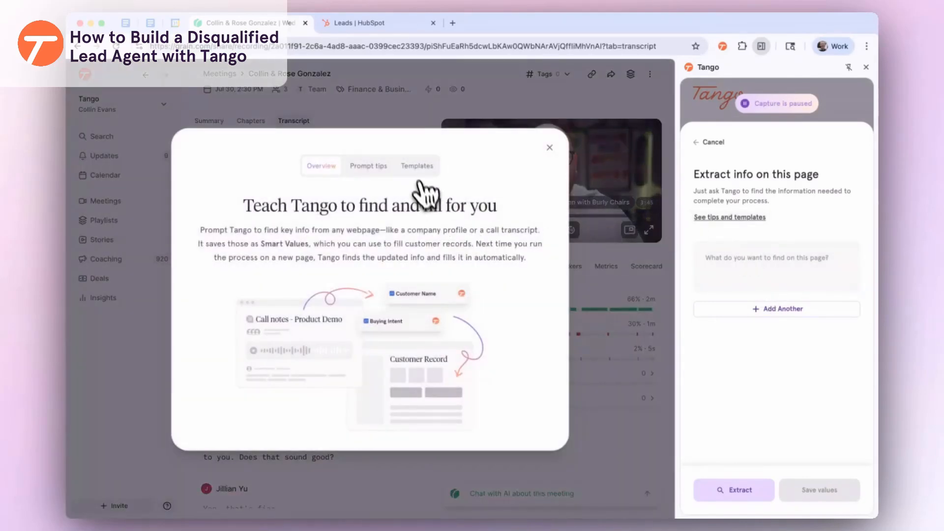
left_click(418, 167)
Add the Next Steps, Key Takeaways, Follow-up Note, Follow-up Email and Quantity template fields
scroll(271, 266, "down", 1)
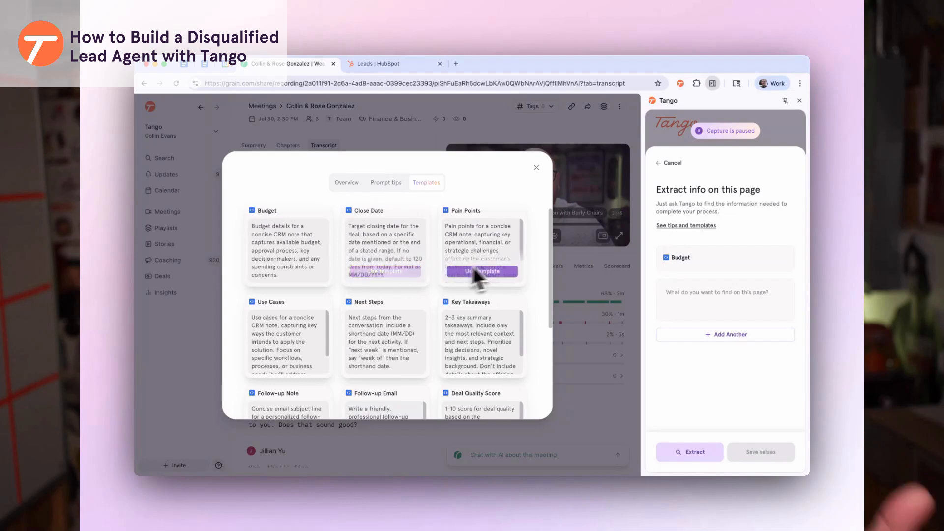
scroll(494, 264, "down", 2)
scroll(457, 266, "up", 3)
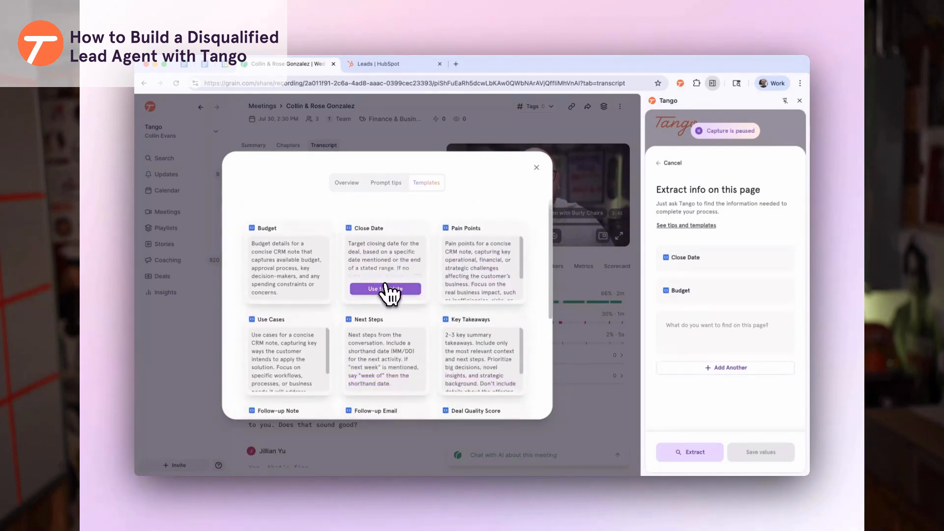
scroll(383, 295, "down", 2)
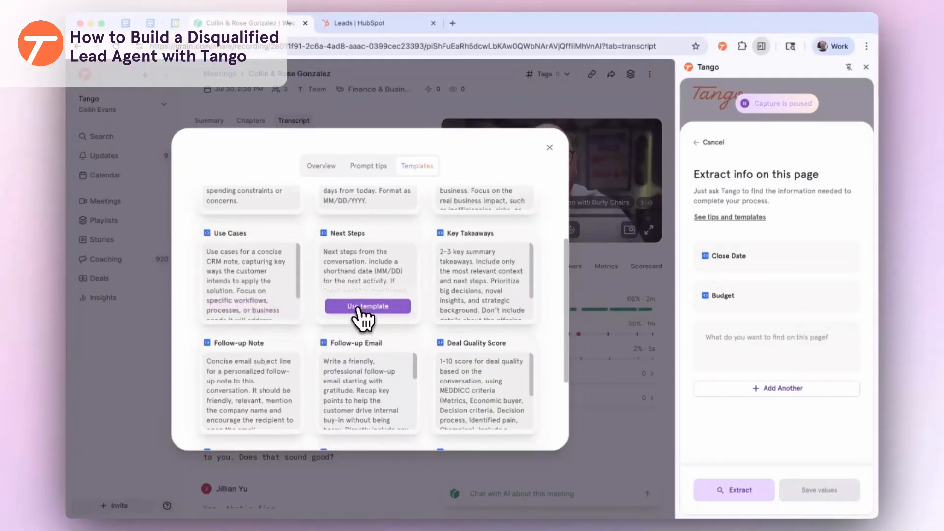
left_click(361, 307)
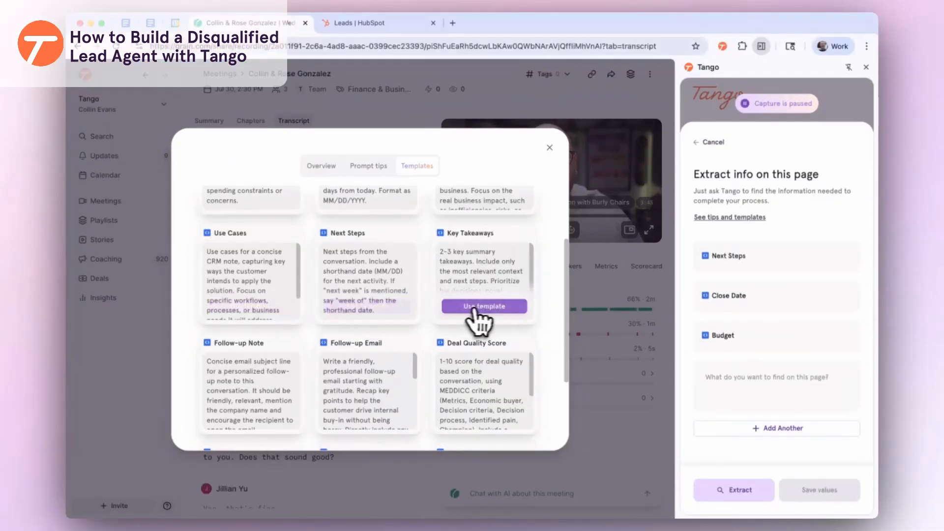
left_click(480, 309)
scroll(433, 291, "down", 3)
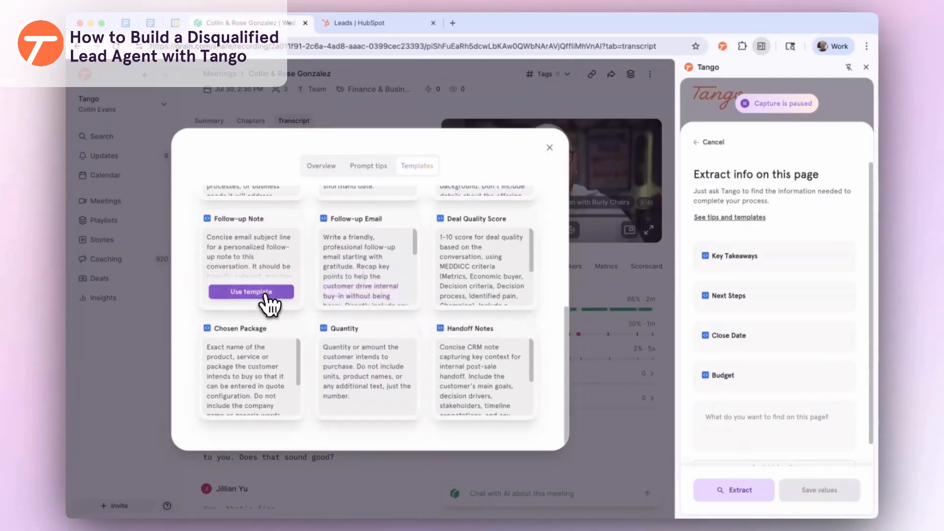
left_click(266, 293)
left_click(369, 295)
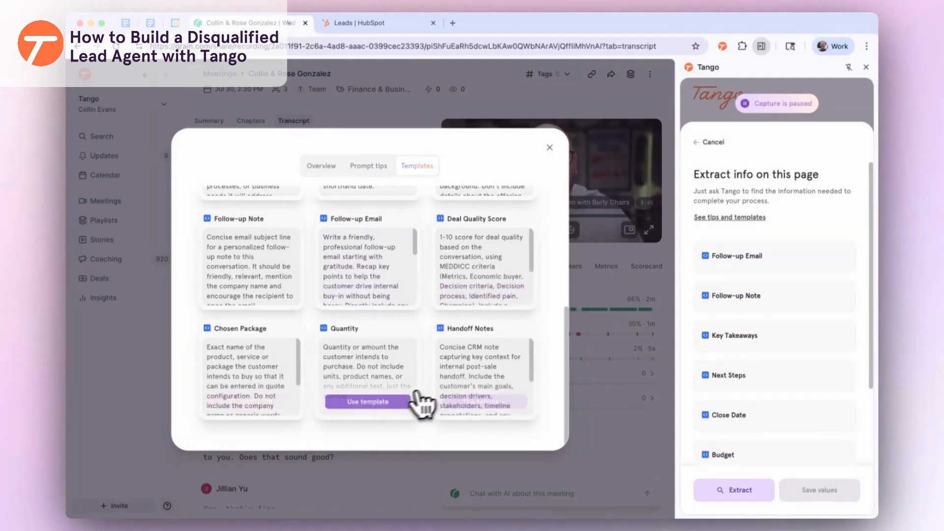
left_click(368, 402)
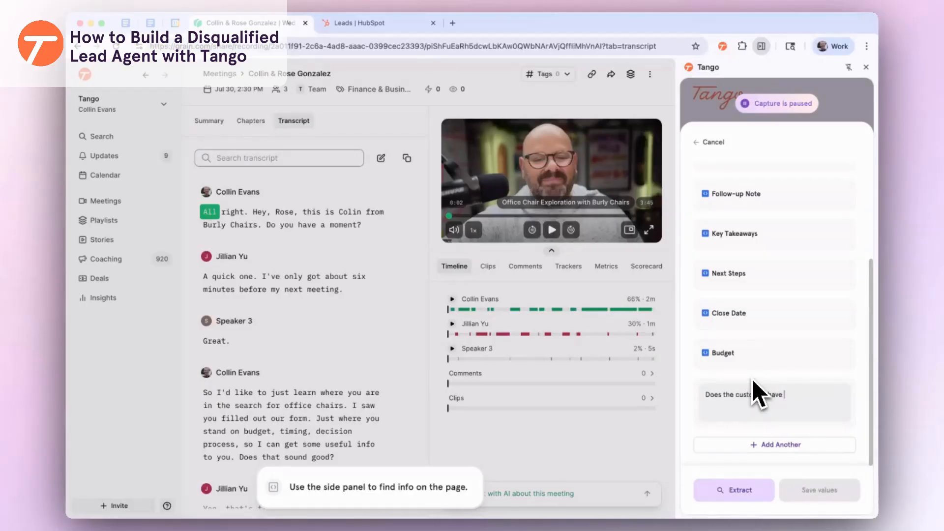
Add custom questions on purchasing authority and when the rep should follow up with the customer
type("purchasing authority?")
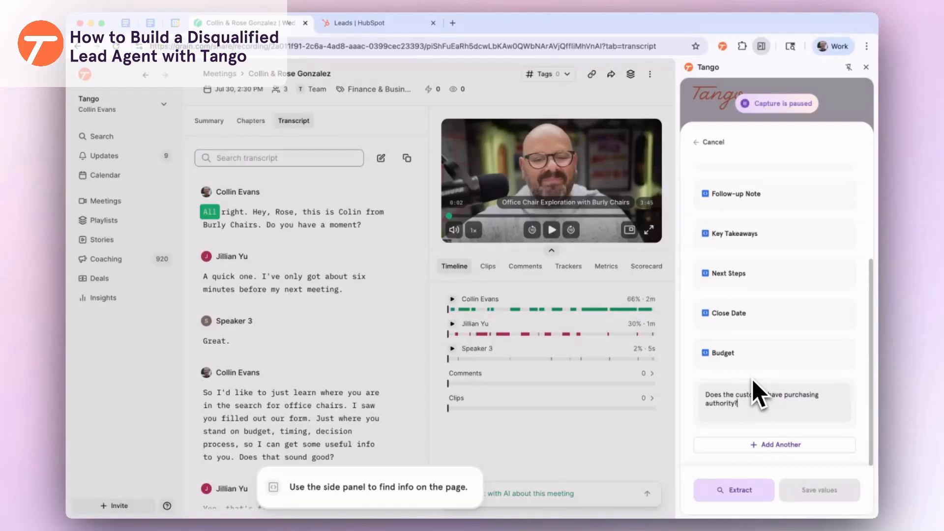
left_click(776, 440)
type("When should th")
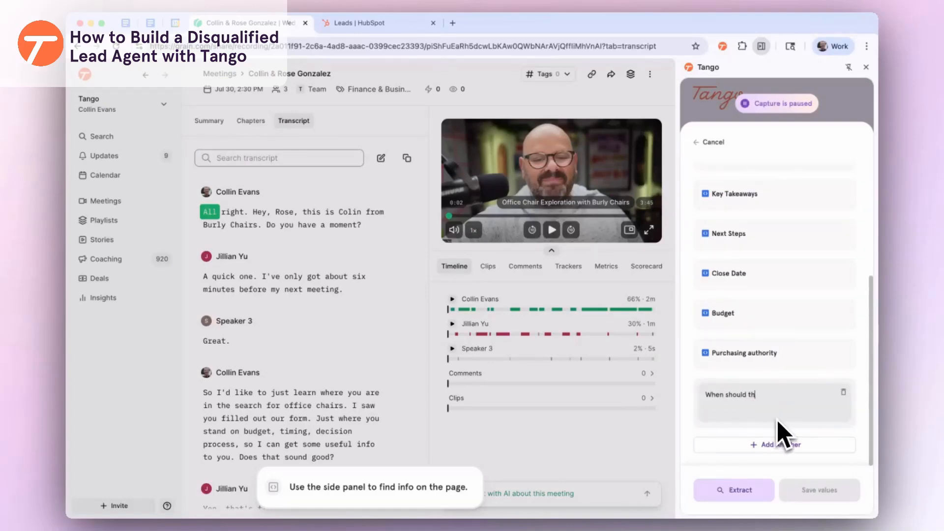
type("e Rep follow up with the customer to see if the situation has changed?")
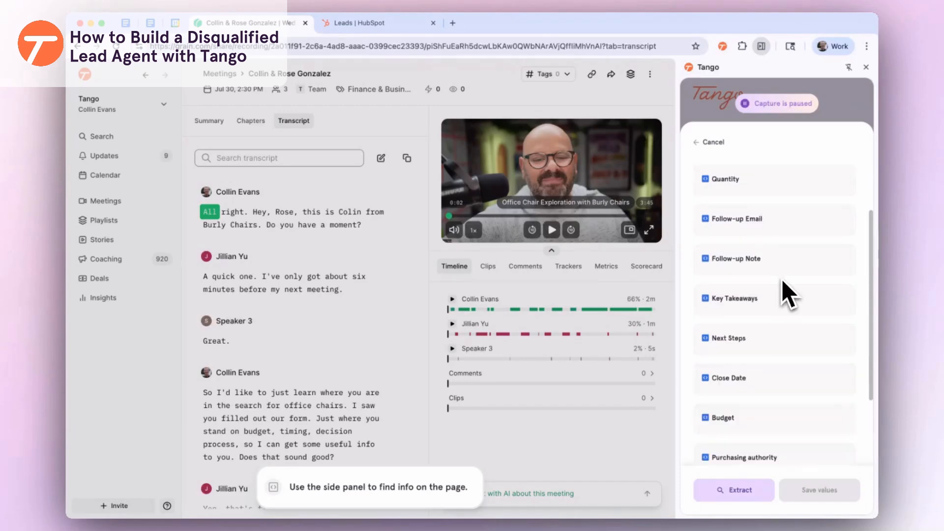
Extract the requested details from the Grain transcript and save the values into the workflow
left_click(737, 489)
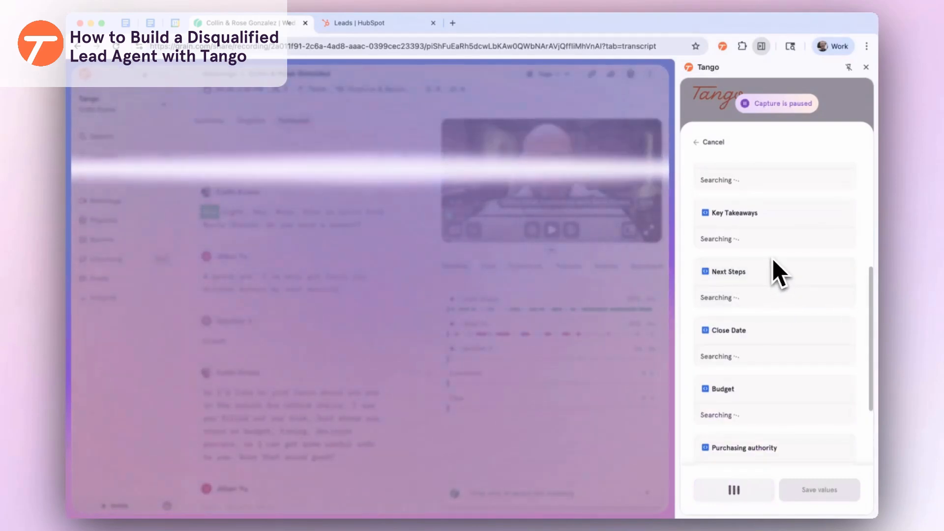
scroll(786, 247, "up", 1)
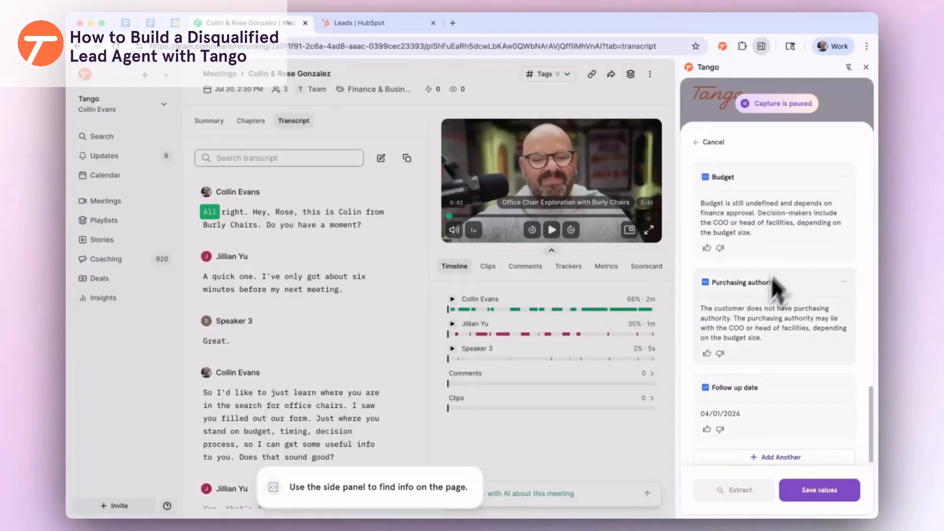
scroll(777, 374, "up", 10)
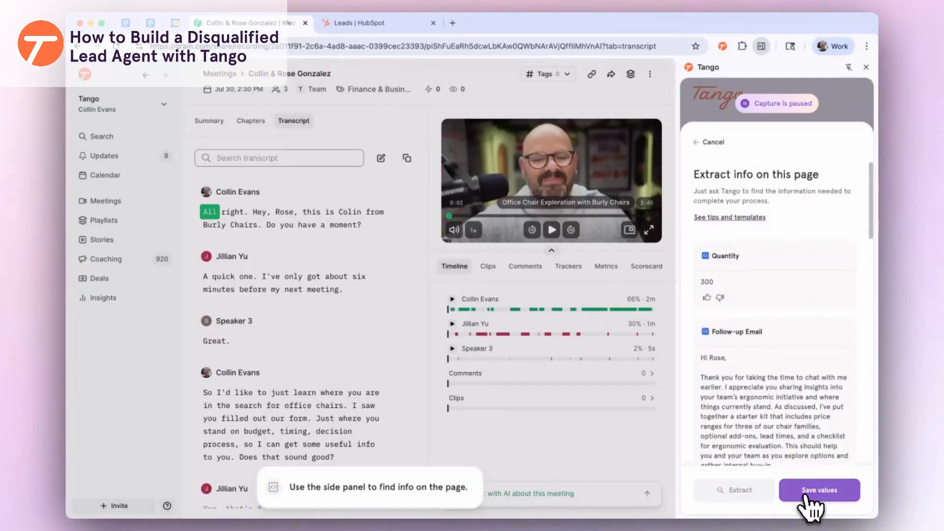
left_click(811, 492)
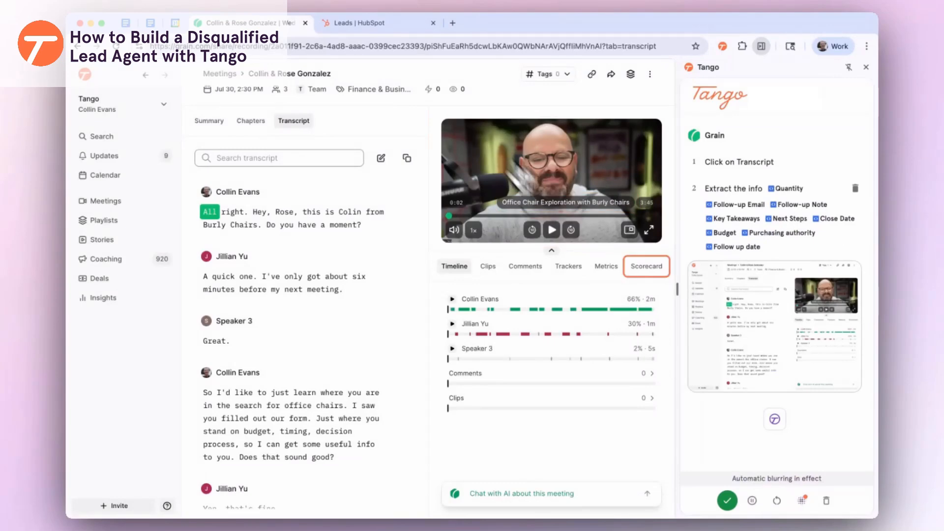
Open the call's lead from the HubSpot leads list and set its stage to Disqualified
left_click(383, 31)
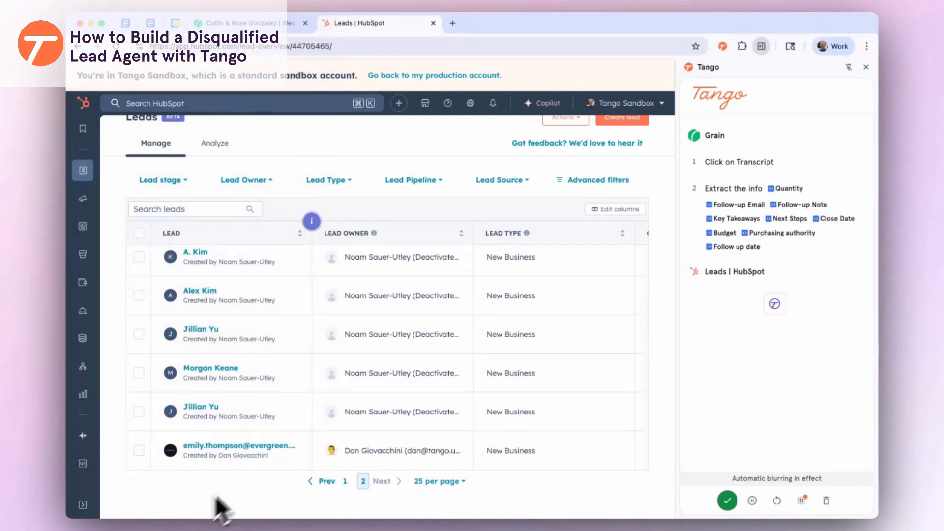
left_click(202, 408)
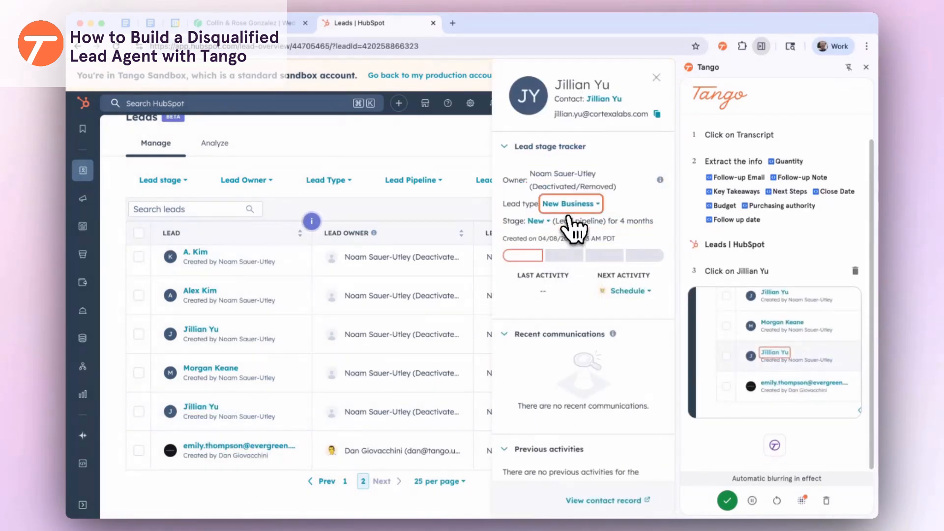
left_click(541, 221)
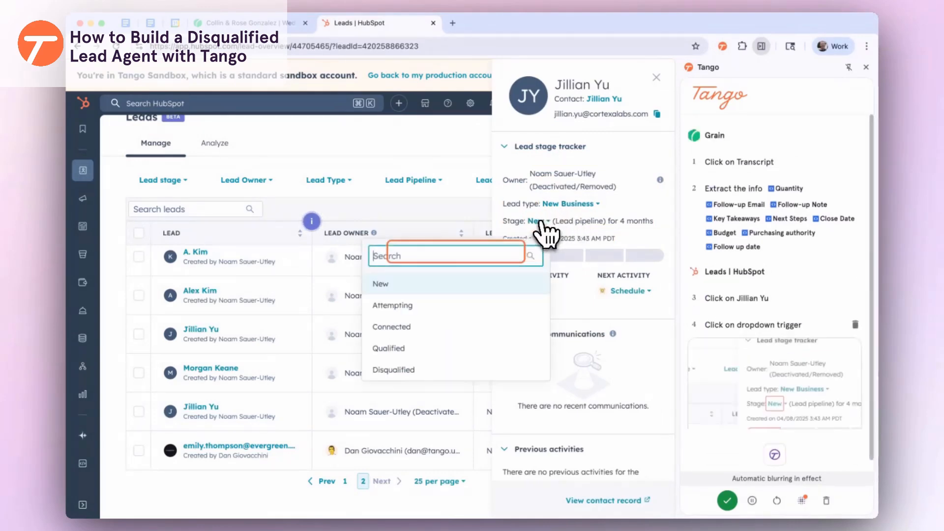
left_click(406, 377)
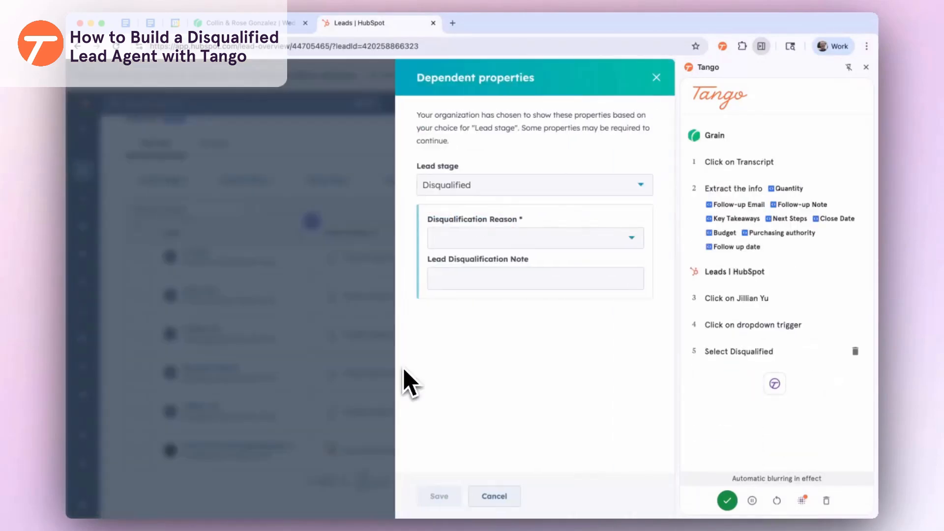
Choose No Decision-making Power as the reason, fill the note with Key Takeaways, and save
left_click(525, 251)
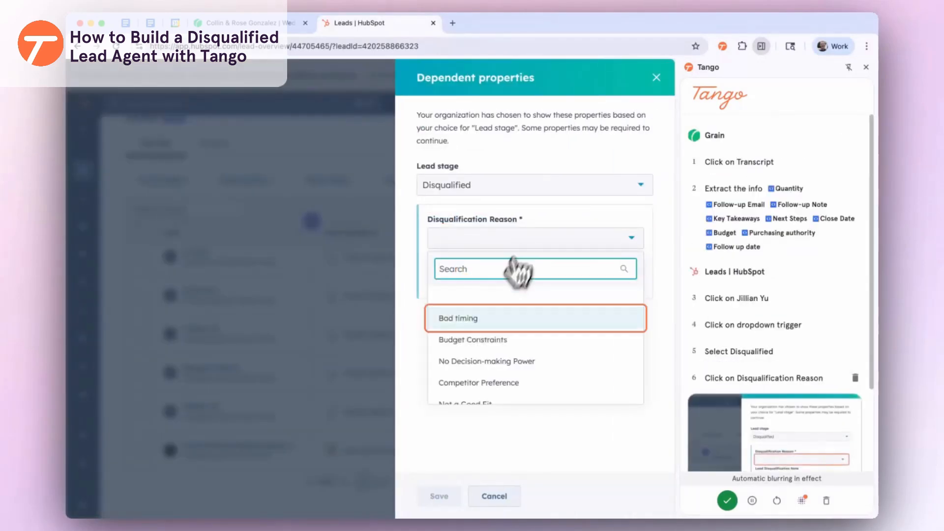
scroll(491, 340, "down", 2)
scroll(524, 344, "up", 2)
left_click(498, 339)
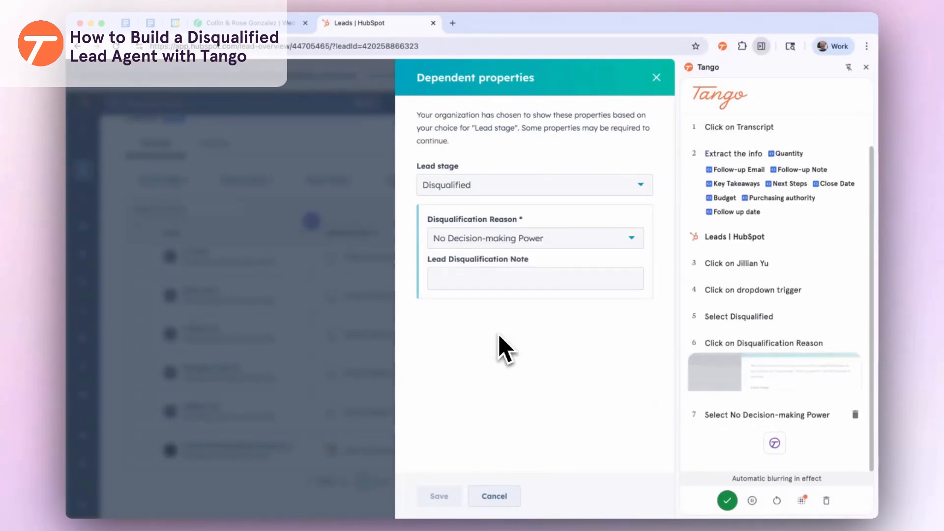
left_click(479, 289)
left_click(517, 385)
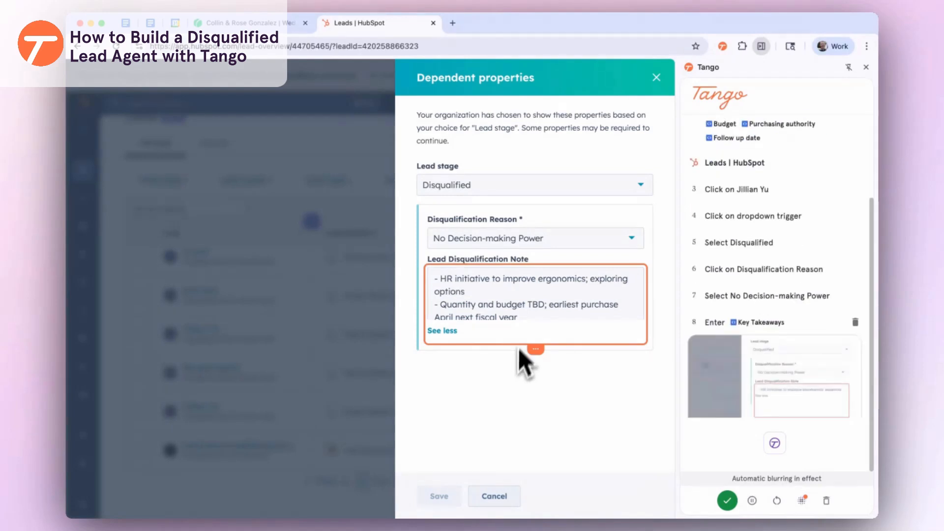
left_click(439, 497)
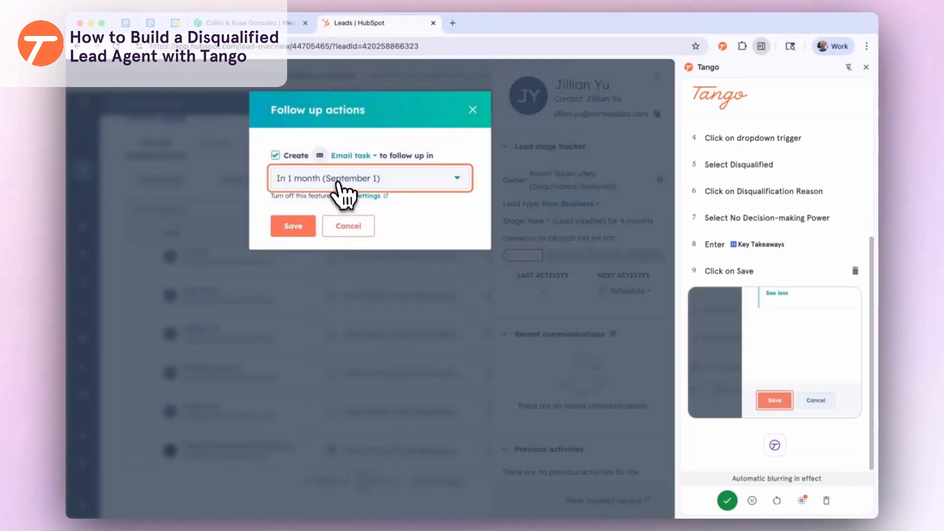
Schedule the email follow-up task for In 6 months (February 2) and save it
left_click(443, 190)
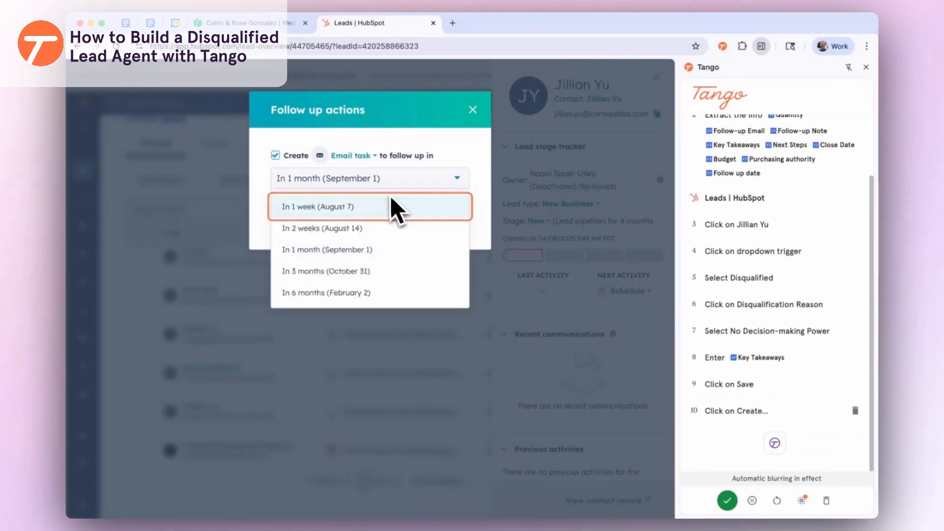
left_click(335, 289)
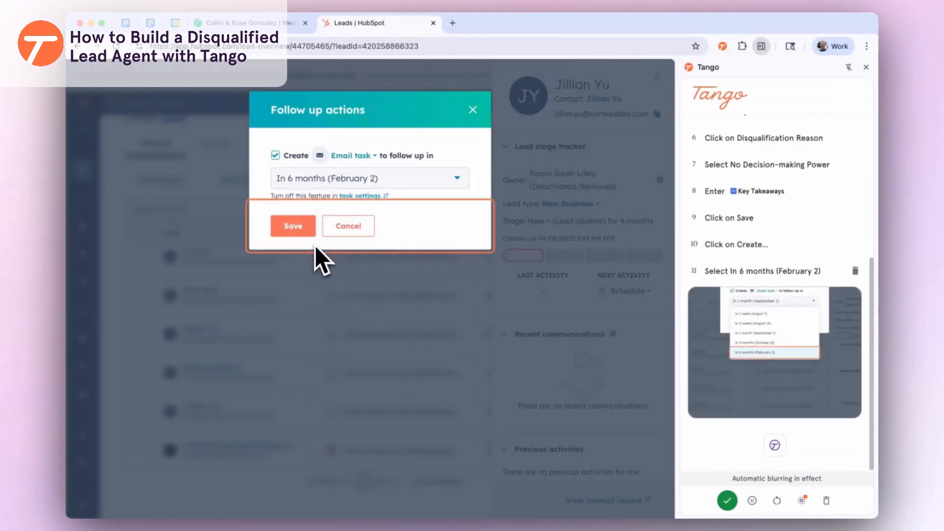
left_click(301, 235)
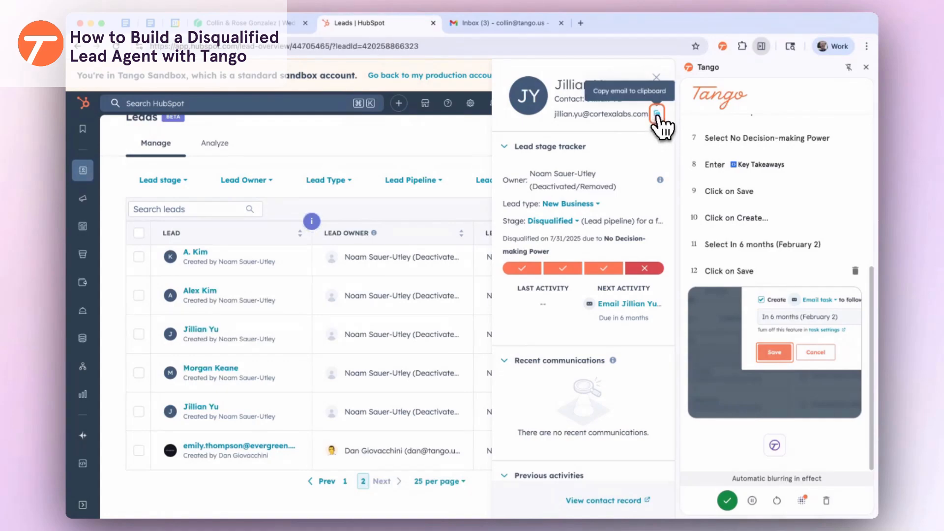
Copy the lead's e-mail address and start a new Gmail message addressed to it
left_click(657, 114)
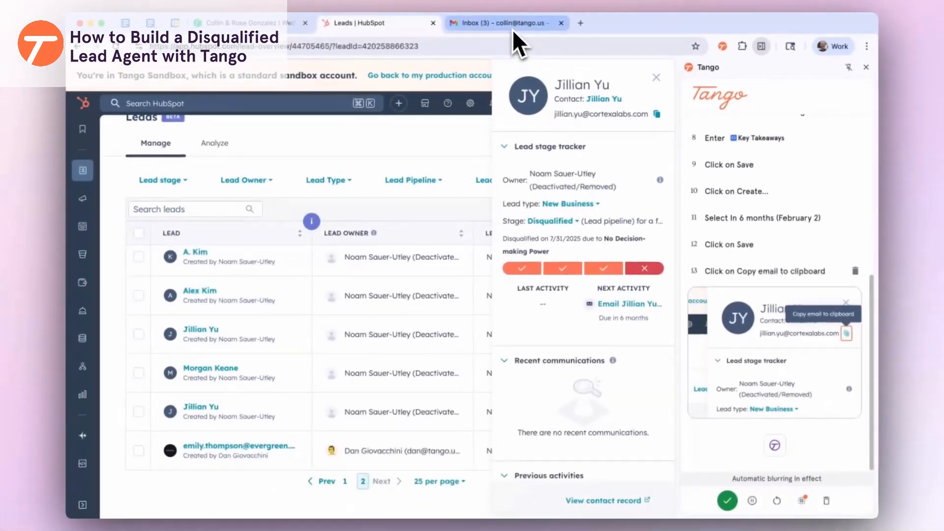
left_click(512, 23)
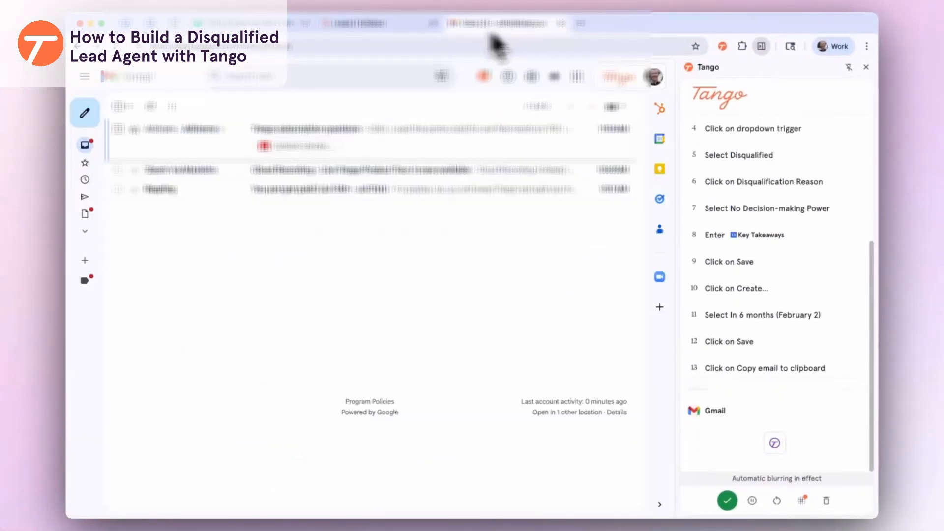
left_click(88, 121)
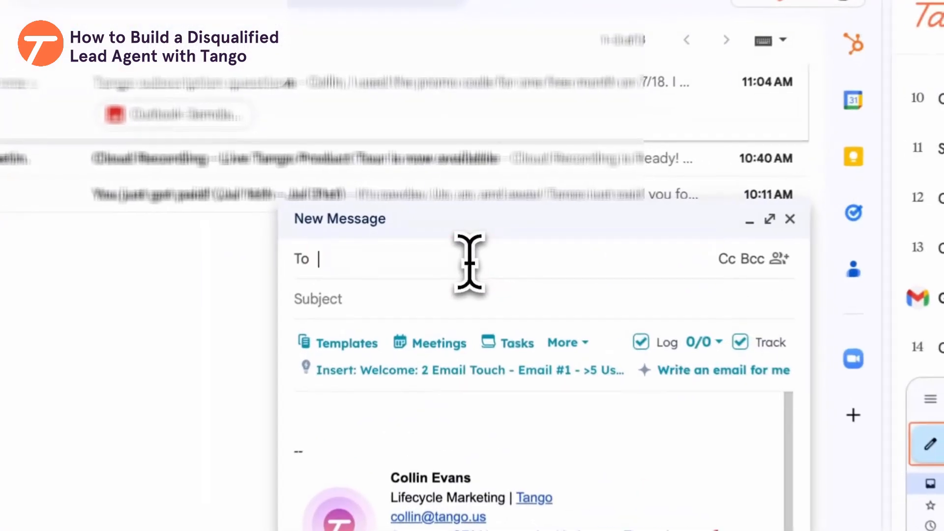
key("super+v")
Give the draft the subject 'Exploring Ergonomic Solutions with Burly Chairs' and list saved values for the body
left_click(458, 241)
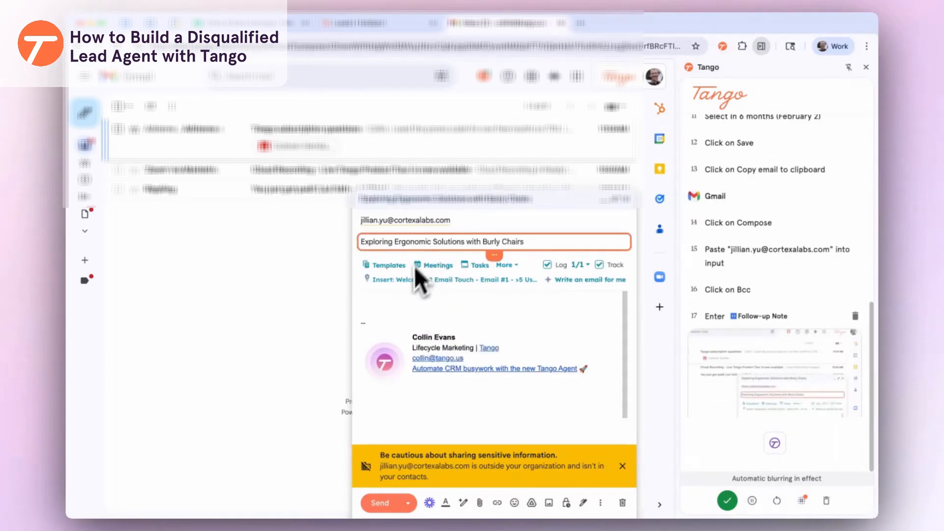
left_click(401, 301)
left_click(494, 486)
scroll(412, 209, "down", 4)
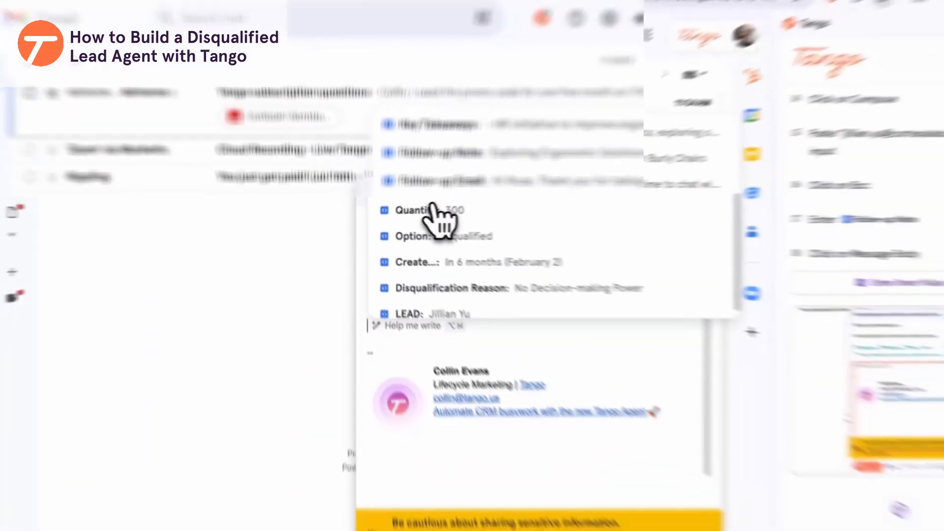